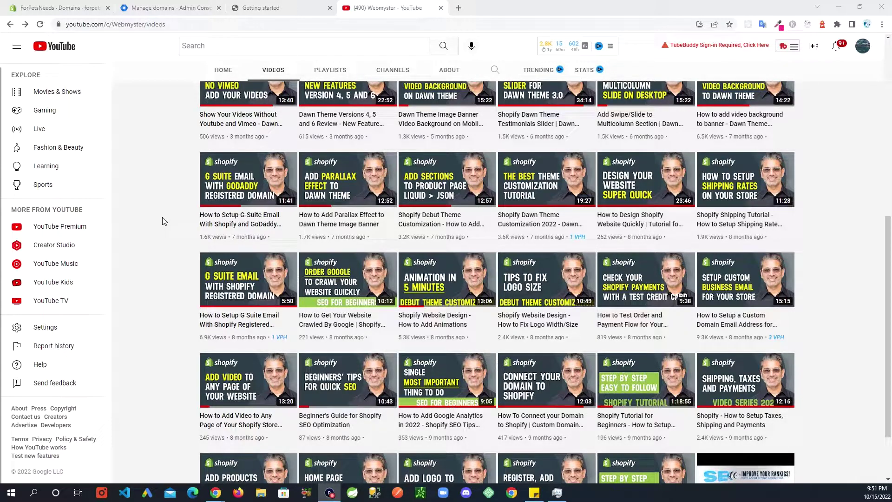
scroll(164, 237, "up", 1)
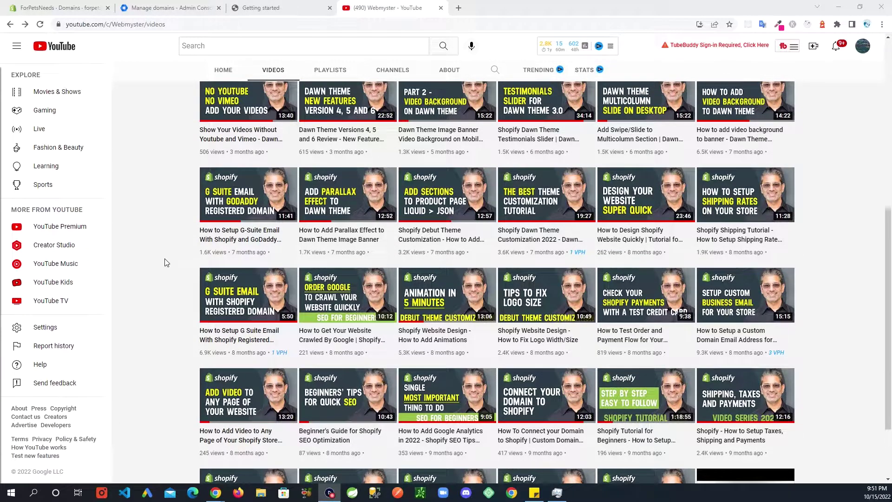
scroll(166, 262, "up", 1)
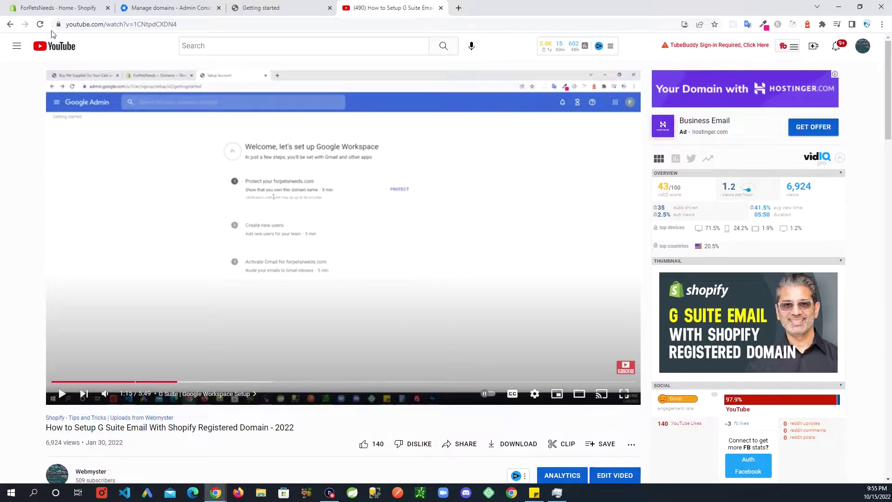
- Switch to the Shopify admin and open the DNS settings of the forpetsneeds.com domain
left_click(65, 8)
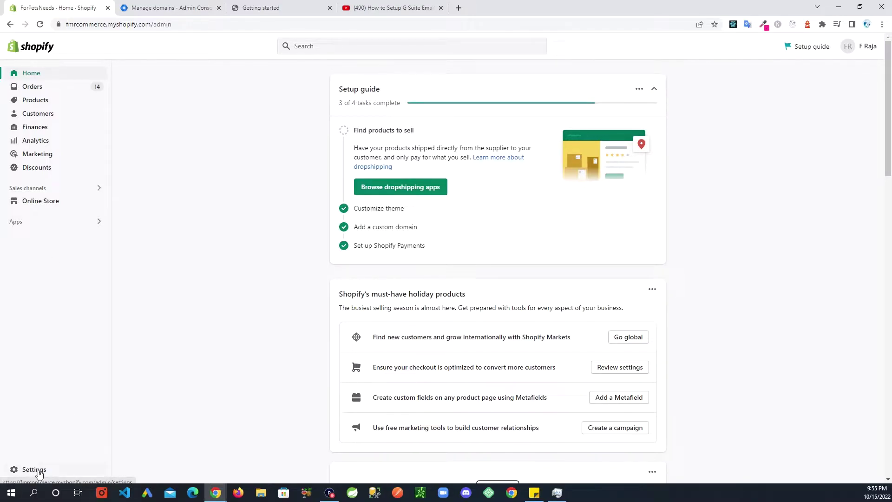
left_click(39, 473)
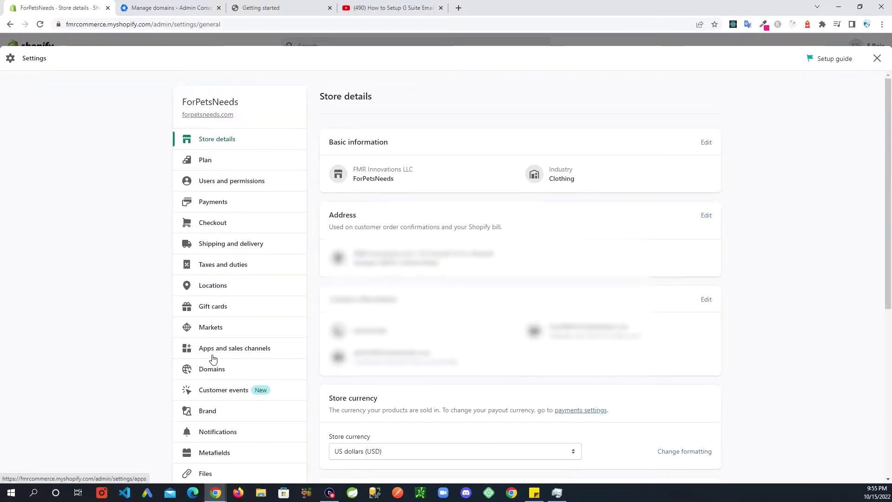
left_click(216, 371)
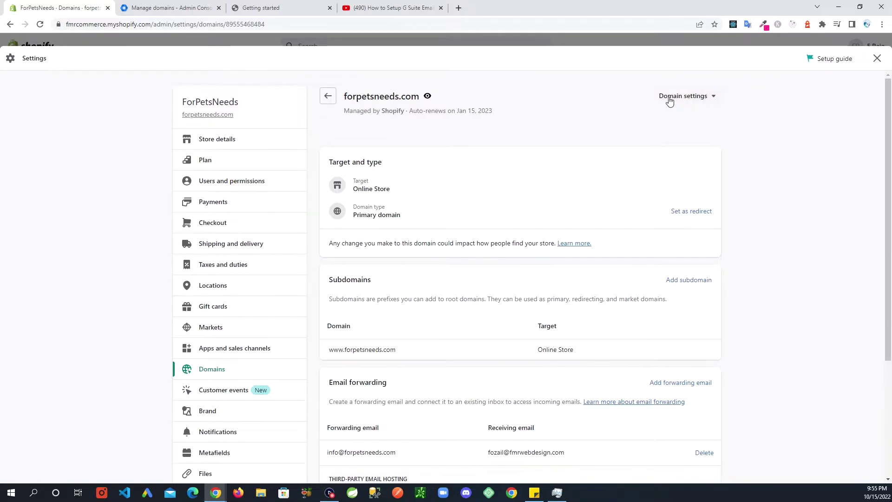
left_click(698, 100)
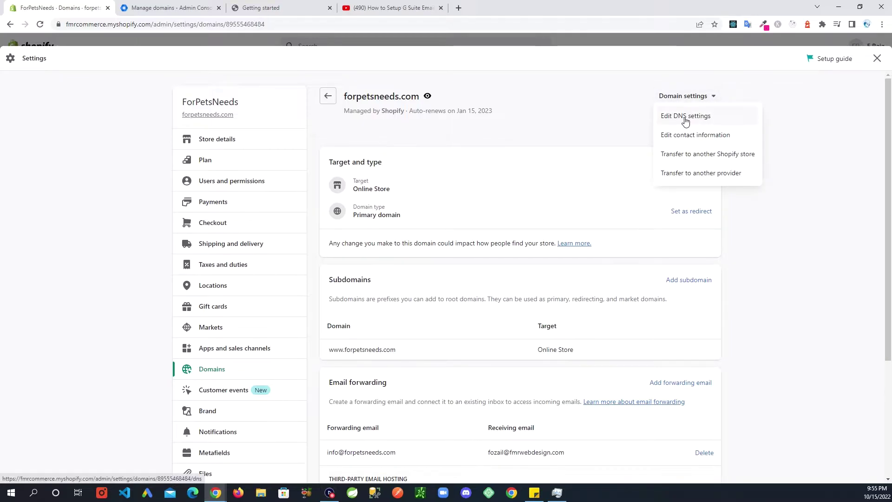
left_click(686, 120)
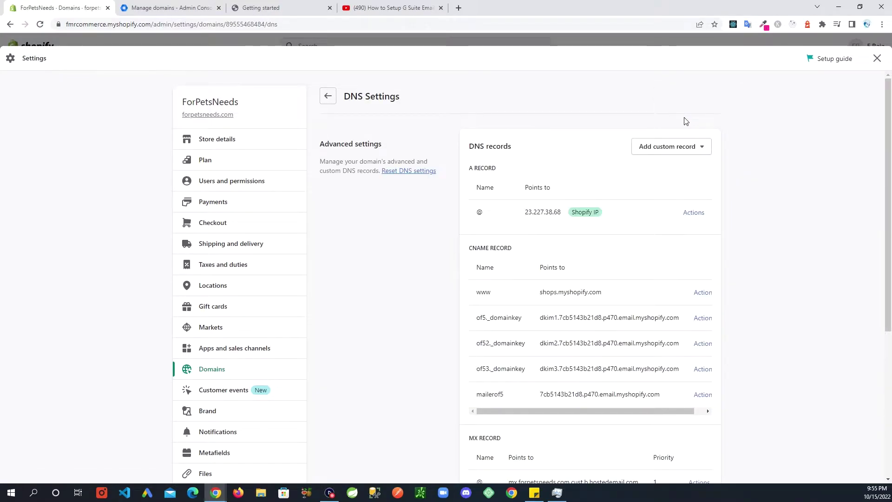
- Examine the domain's existing A, CNAME, MX and TXT records and its nameserver section
scroll(686, 125, "down", 1)
scroll(525, 255, "down", 1)
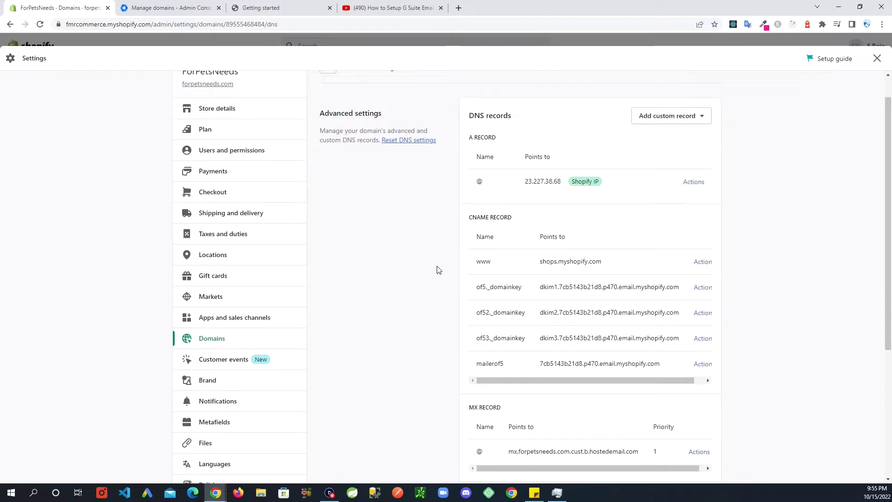
scroll(436, 269, "down", 3)
scroll(437, 270, "down", 1)
scroll(406, 222, "down", 2)
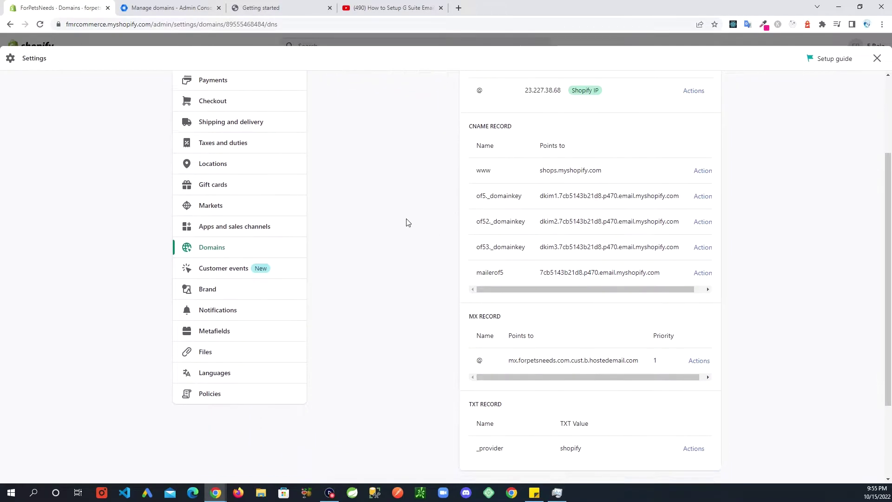
scroll(406, 222, "down", 2)
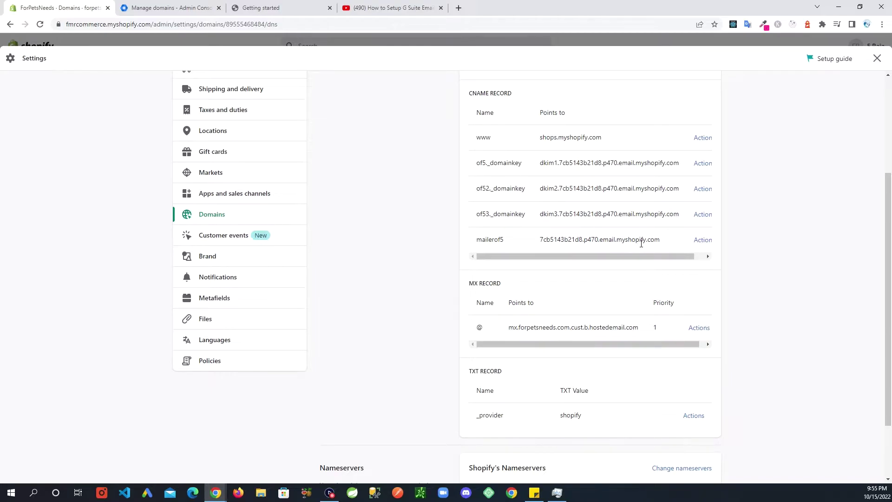
scroll(641, 243, "down", 2)
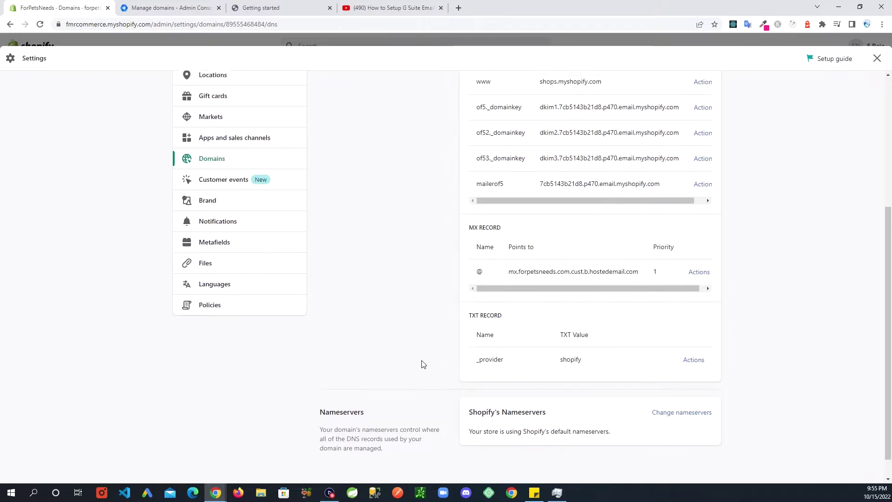
scroll(423, 364, "up", 5)
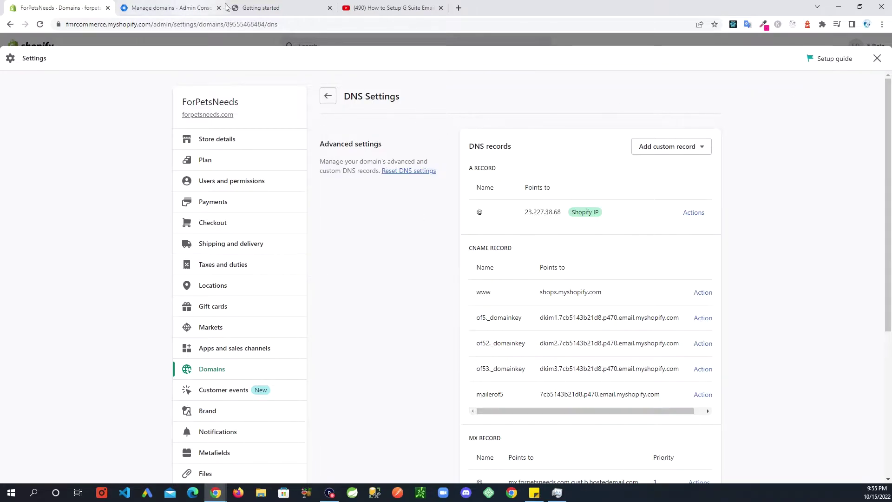
- Switch to the Google Admin getting started page and check the domain protection status of forpetsneeds.com
mouse_move(265, 13)
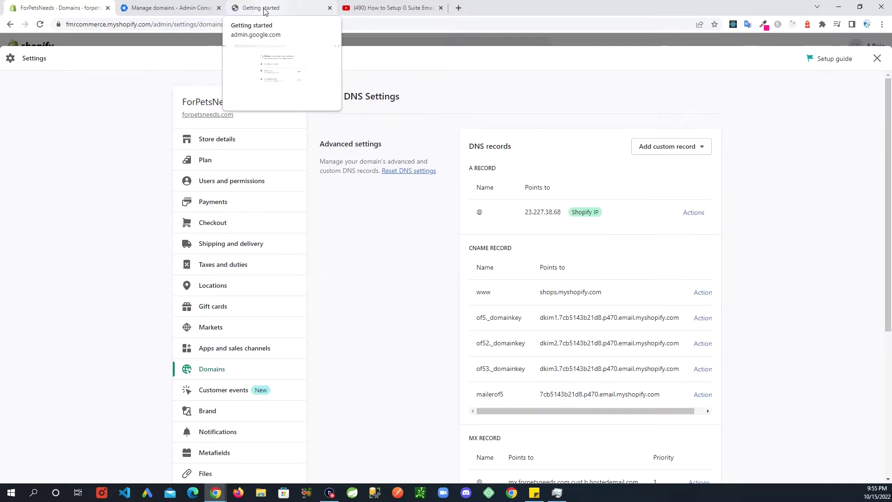
left_click(266, 12)
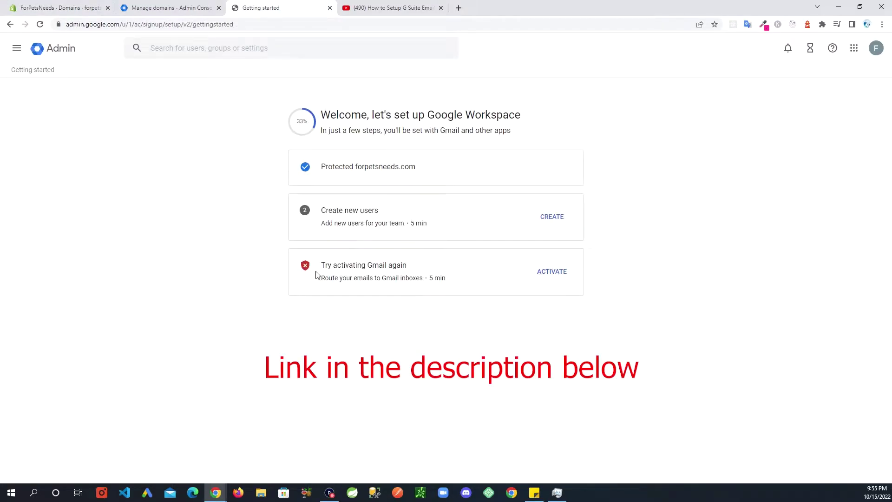
left_click_drag(417, 170, 310, 169)
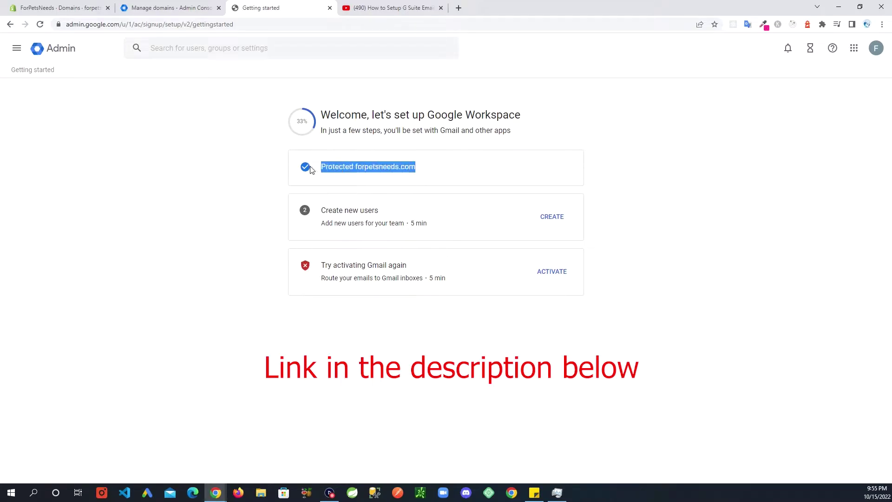
left_click(426, 175)
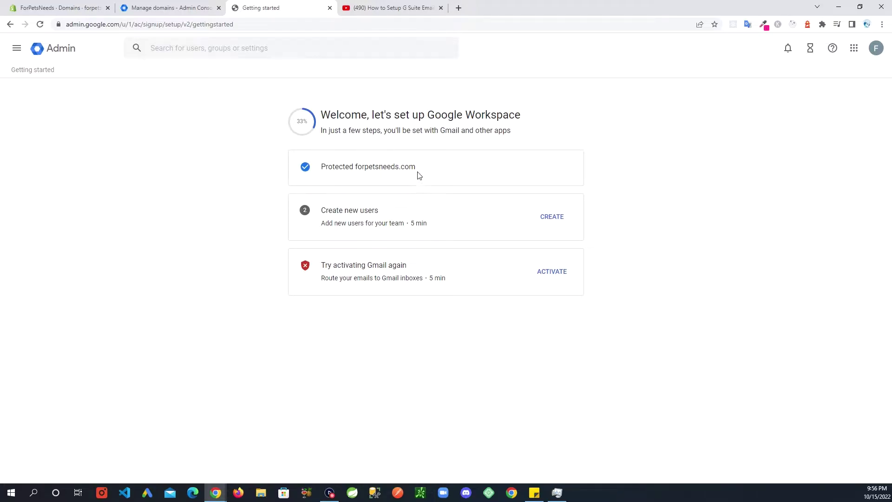
left_click_drag(417, 167, 322, 166)
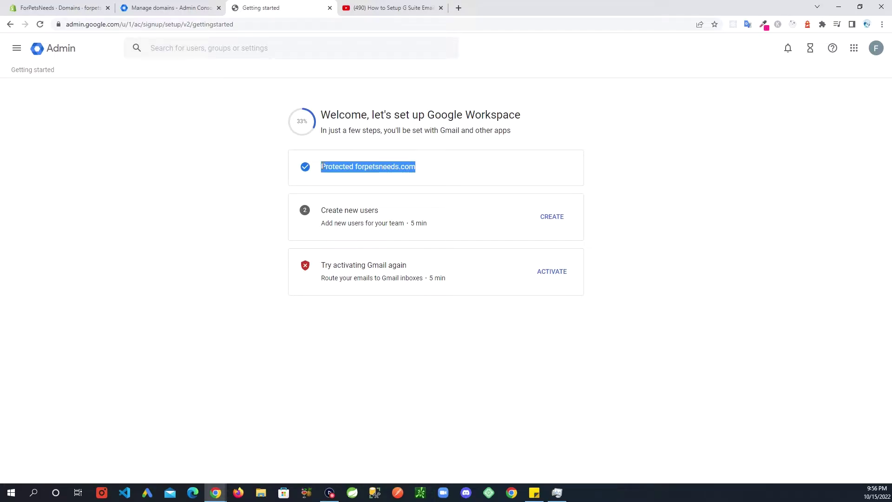
left_click(657, 191)
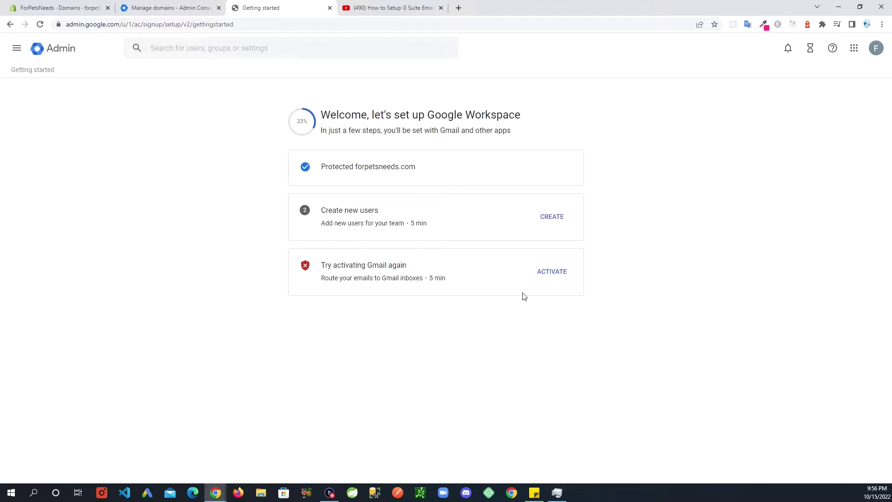
- Start Gmail activation for the business domain and advance to the instructions for adding the Google MX records
left_click(548, 276)
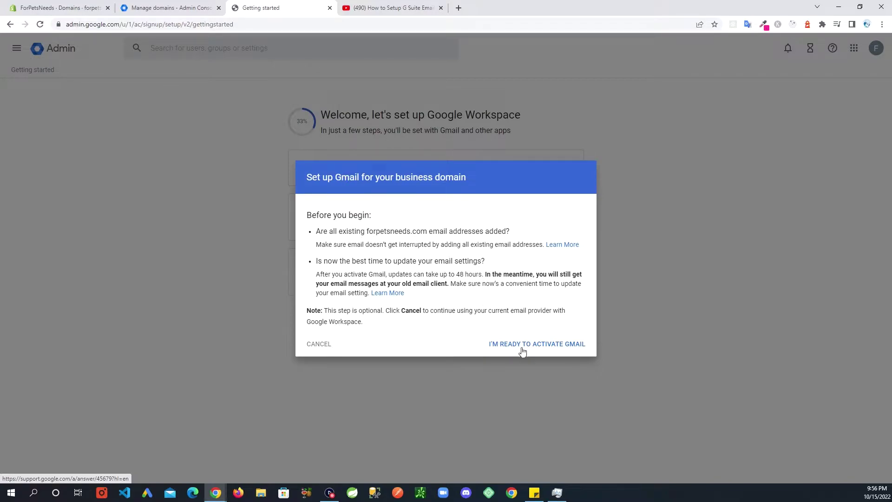
left_click(548, 348)
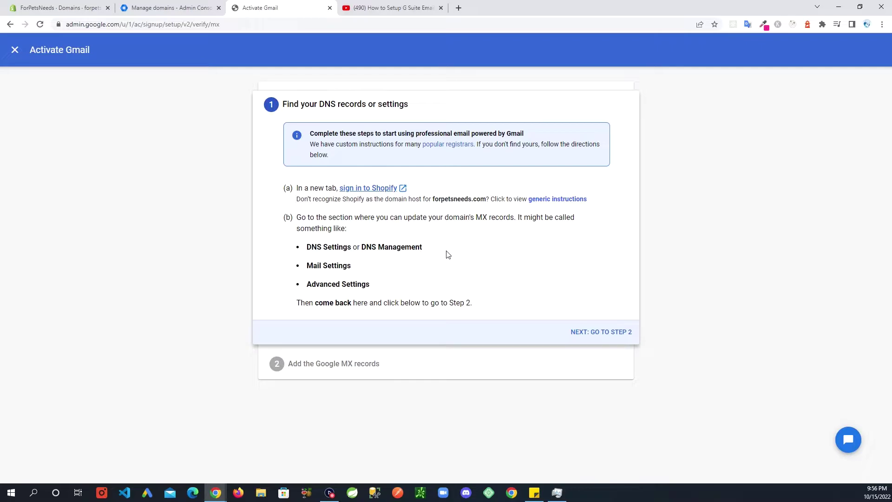
left_click(613, 337)
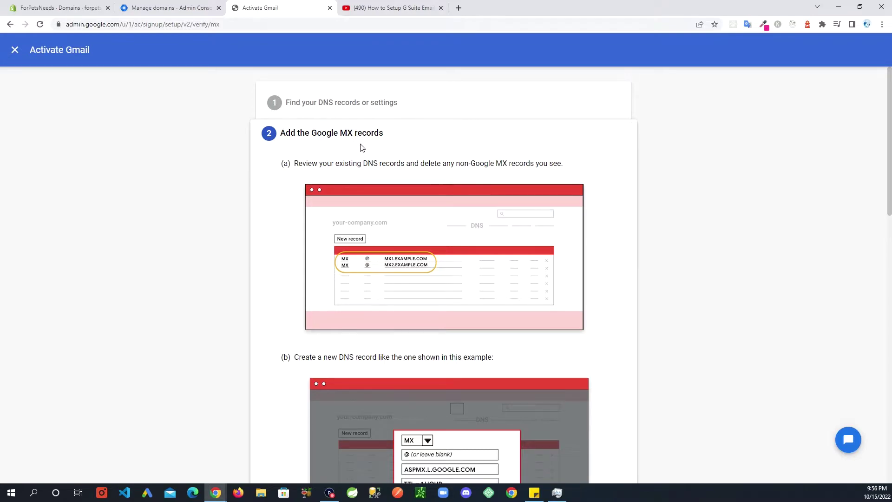
scroll(330, 170, "down", 1)
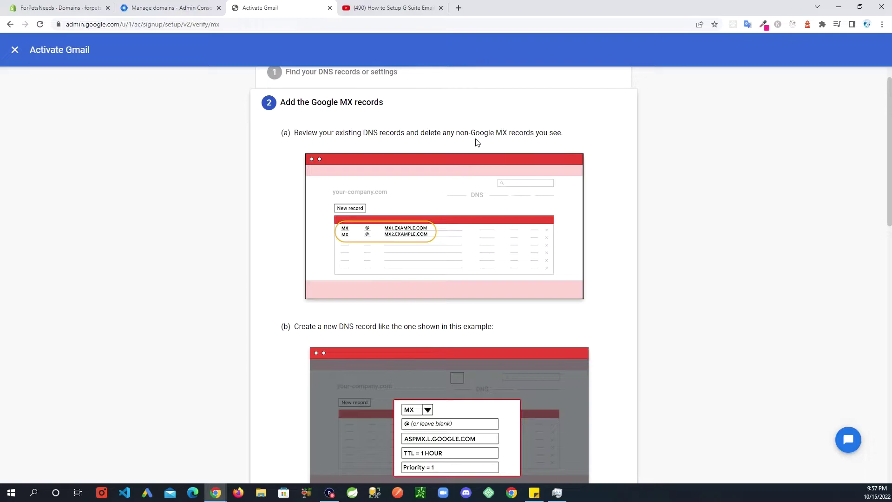
left_click_drag(507, 133, 455, 133)
scroll(592, 286, "down", 2)
scroll(594, 287, "up", 1)
left_click(616, 261)
- Remove the non-Google MX record from forpetsneeds.com's DNS settings in Shopify and check the remaining CNAME and TXT records
left_click(70, 8)
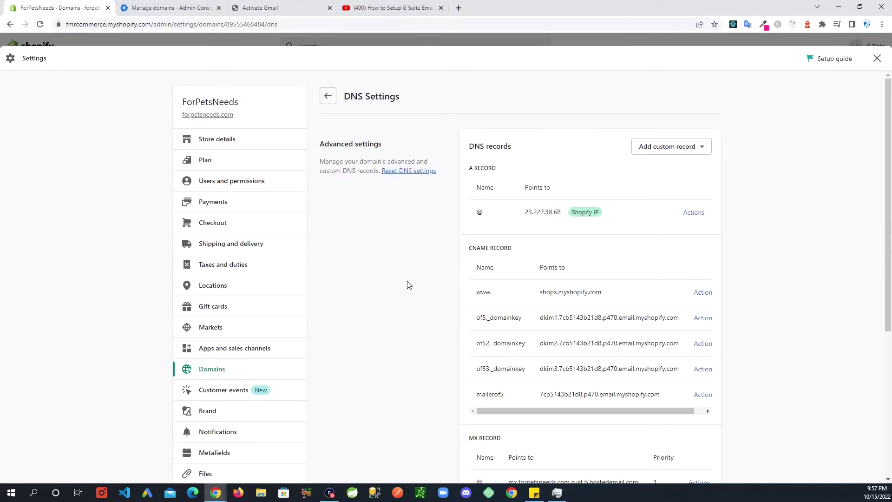
scroll(403, 283, "down", 3)
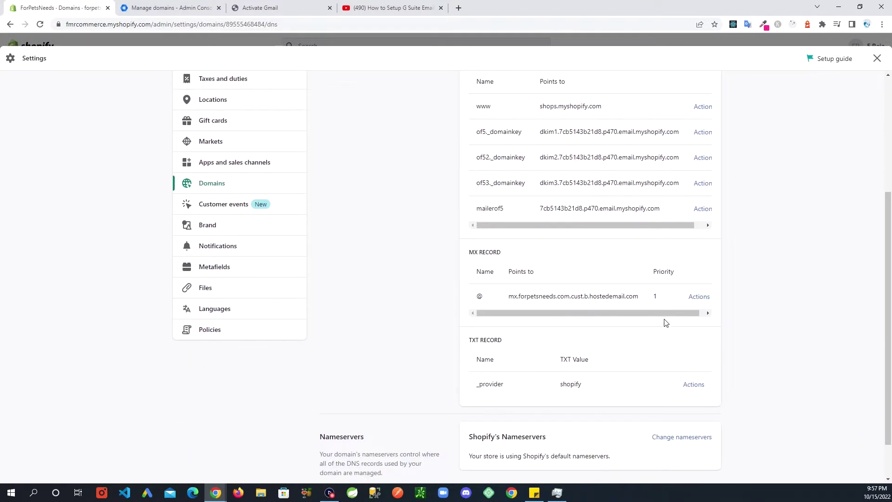
left_click_drag(649, 299, 507, 298)
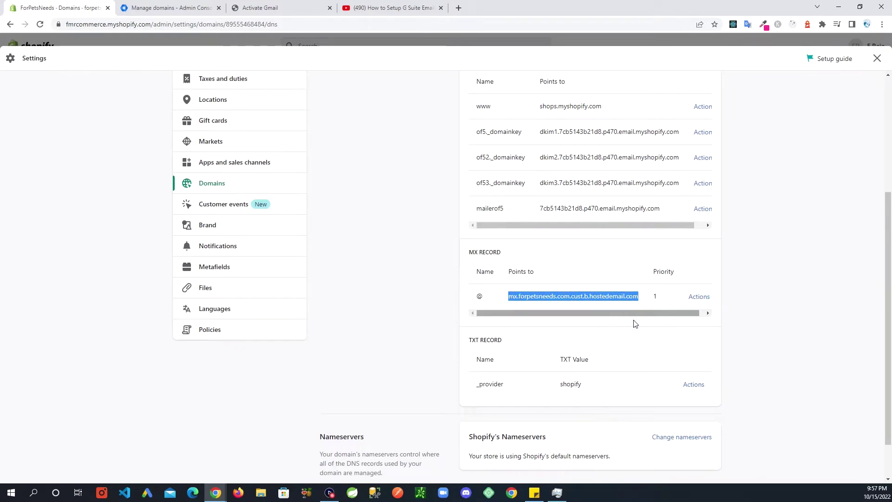
left_click(802, 308)
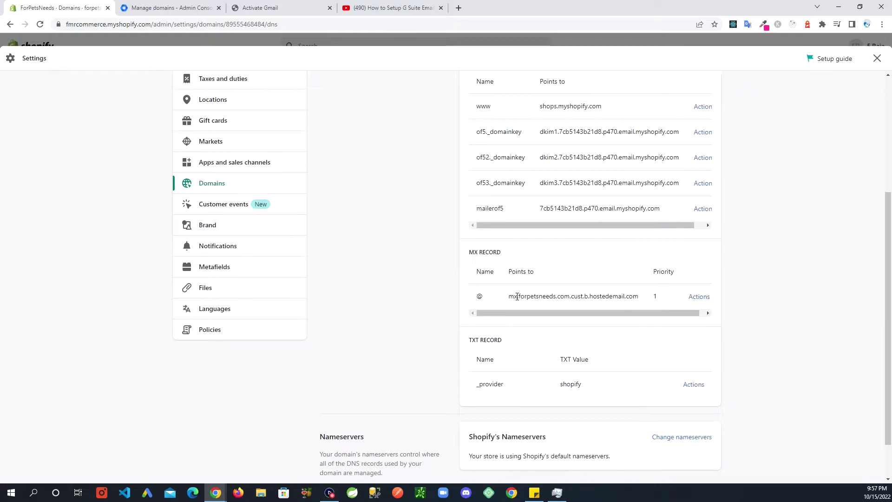
left_click_drag(516, 296, 508, 296)
left_click_drag(508, 295, 454, 253)
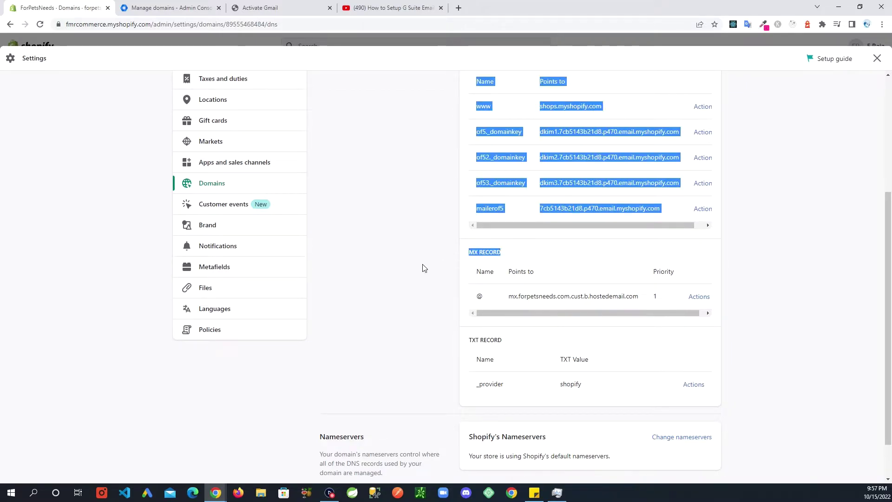
left_click(481, 268)
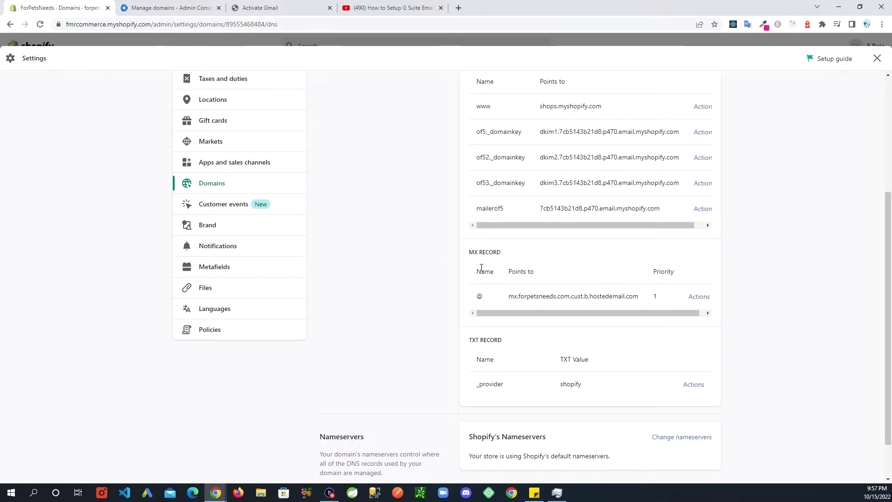
left_click(699, 297)
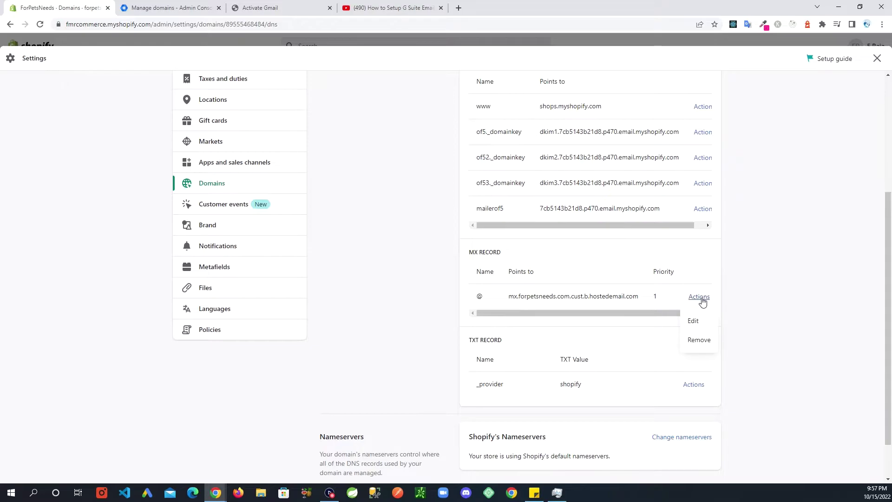
left_click(699, 340)
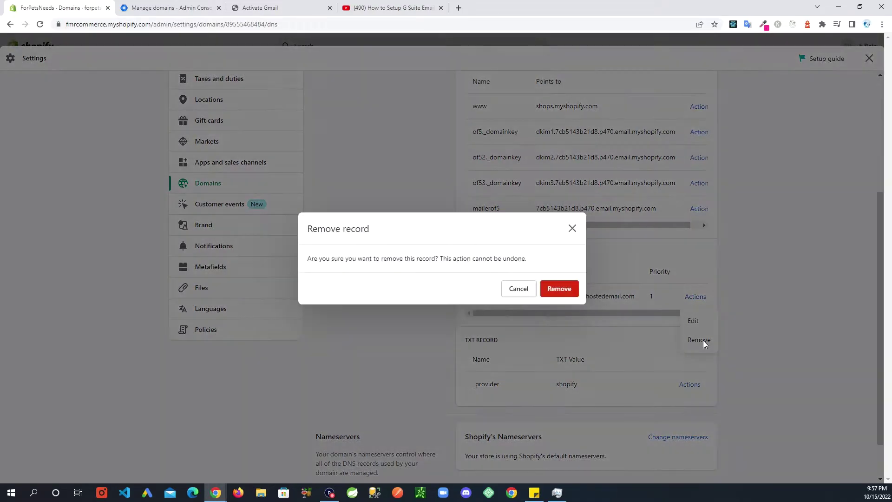
left_click(561, 290)
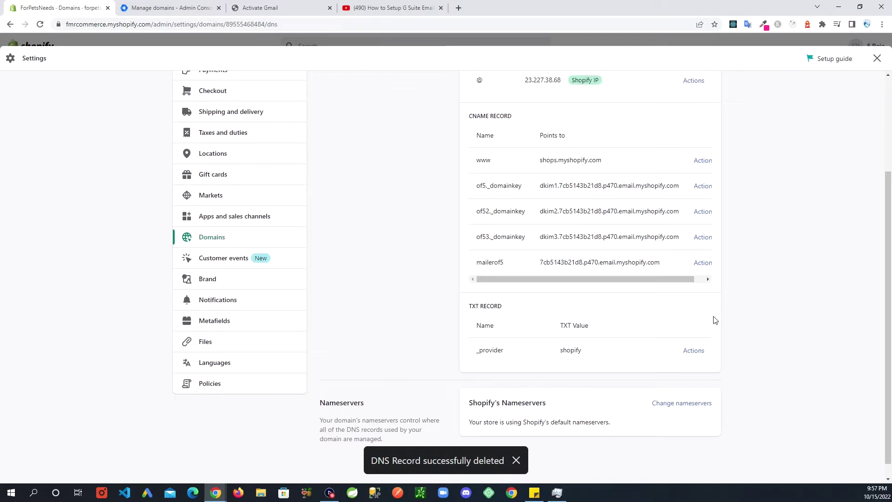
left_click_drag(514, 131, 468, 132)
left_click_drag(506, 320, 474, 321)
left_click(602, 180)
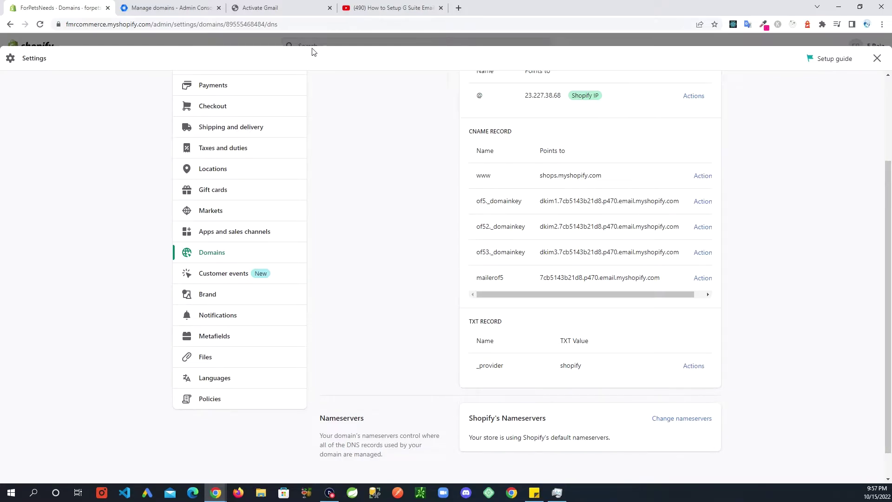
- Return to the Activate Gmail page in Google Admin and read the instructions for creating the new MX record
left_click(170, 8)
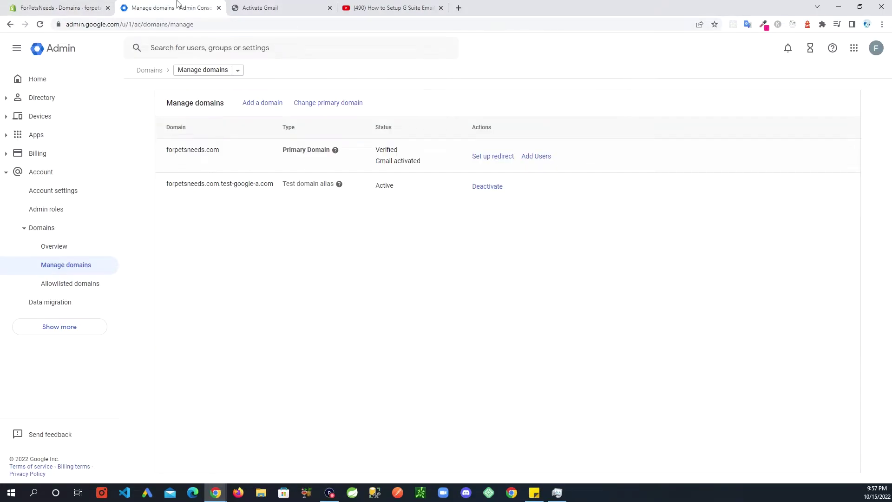
left_click(267, 8)
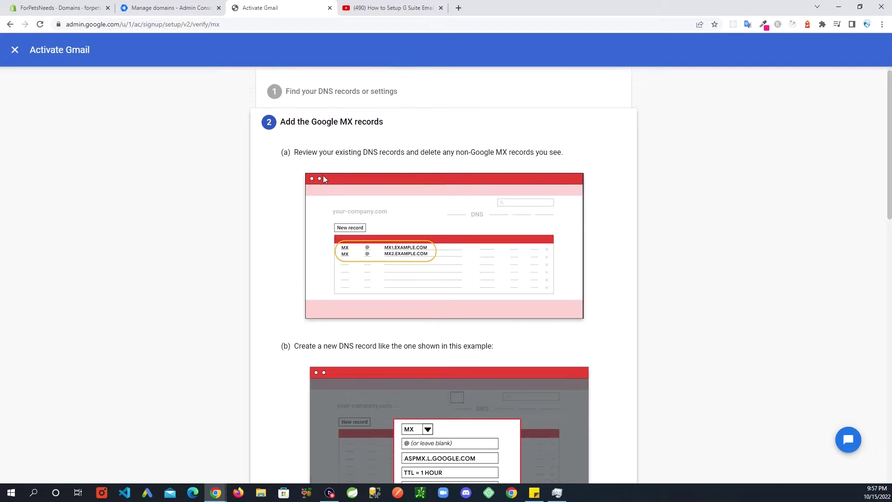
scroll(328, 190, "down", 2)
scroll(353, 251, "down", 3)
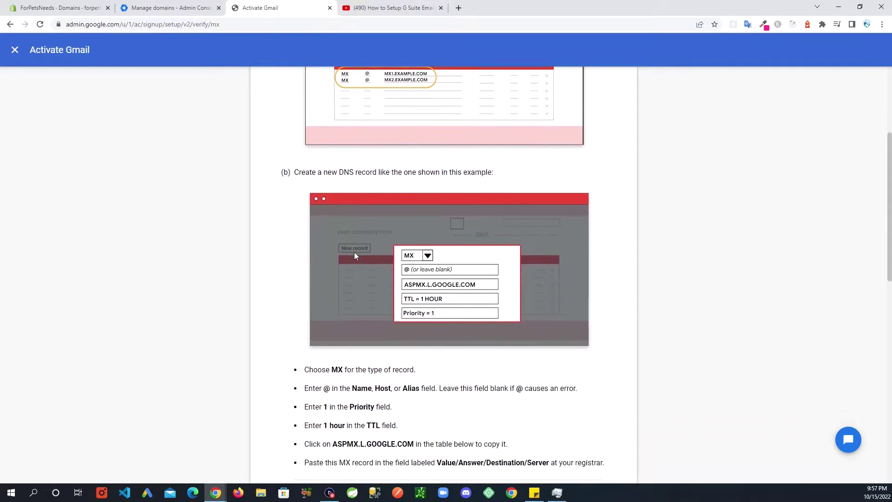
- Read the instructions for creating the first MX record and copy the server value ASPMX.L.GOOGLE.COM
left_click_drag(319, 110, 460, 119)
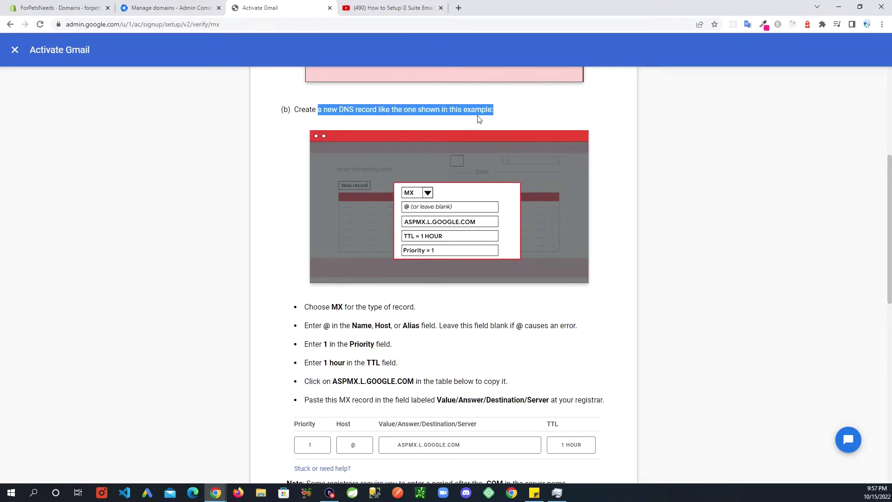
scroll(572, 193, "up", 2)
scroll(572, 194, "down", 1)
scroll(572, 194, "down", 1)
scroll(319, 322, "down", 3)
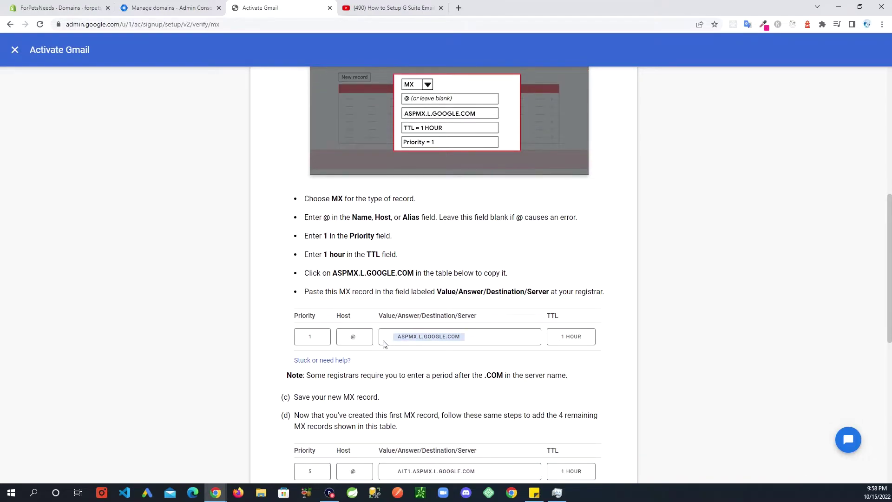
left_click(427, 337)
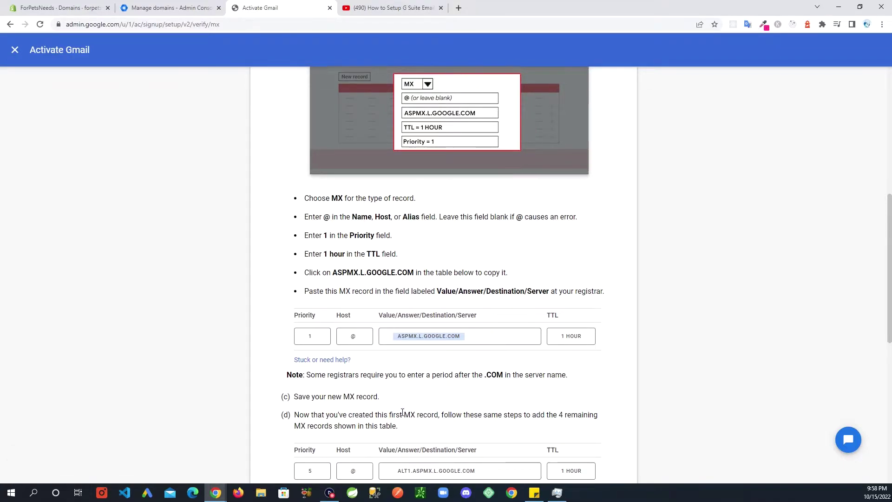
scroll(633, 358, "down", 2)
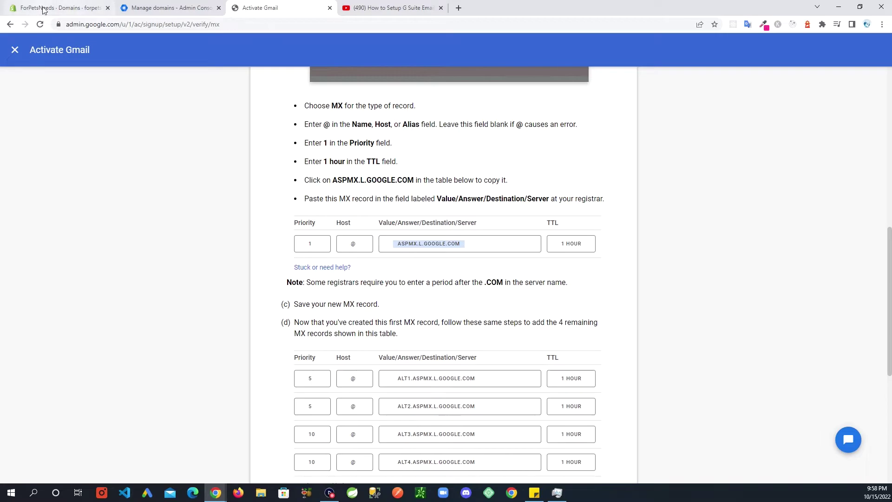
- In Shopify's DNS settings, start a new custom MX record that points to ASPMX.L.GOOGLE.COM
left_click(41, 10)
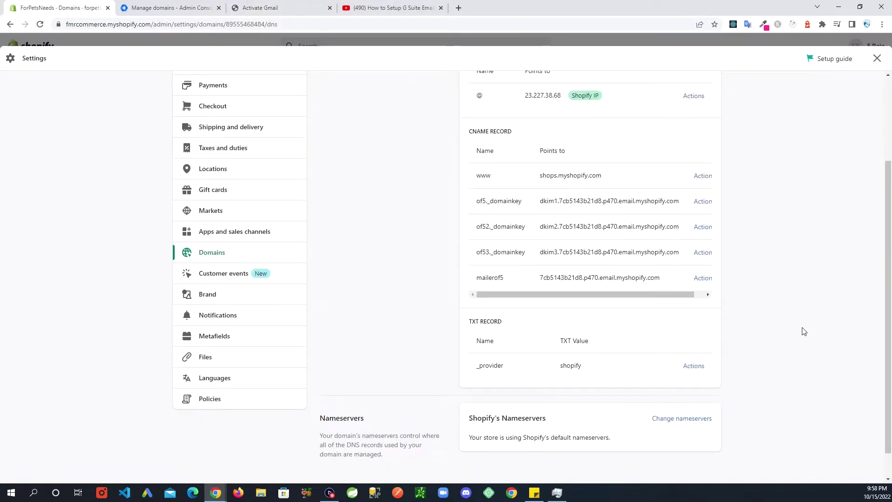
scroll(729, 350, "up", 2)
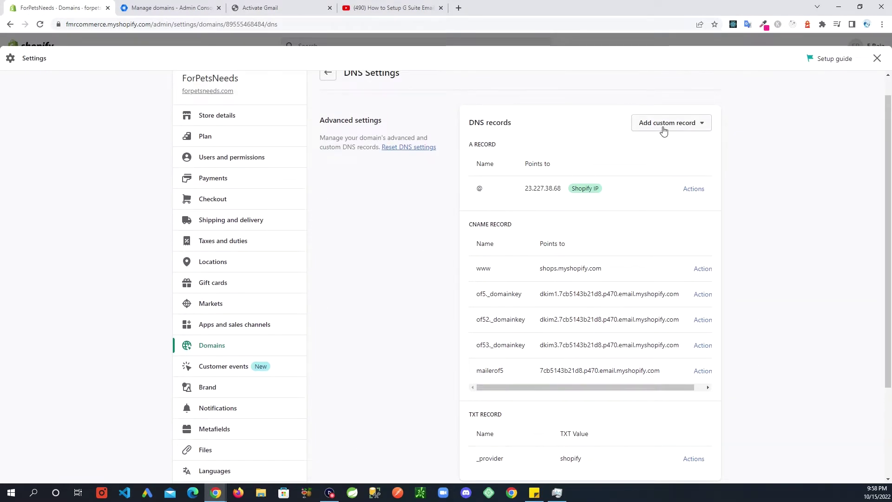
left_click(699, 126)
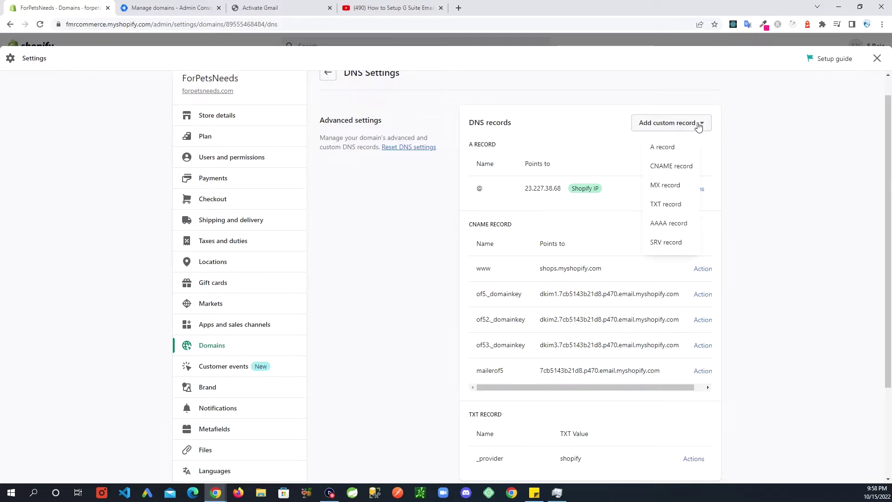
left_click(665, 186)
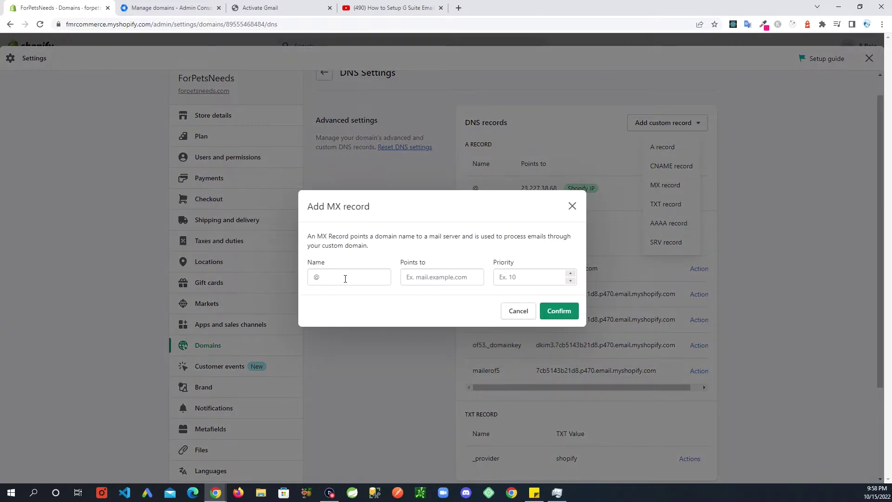
left_click(438, 281)
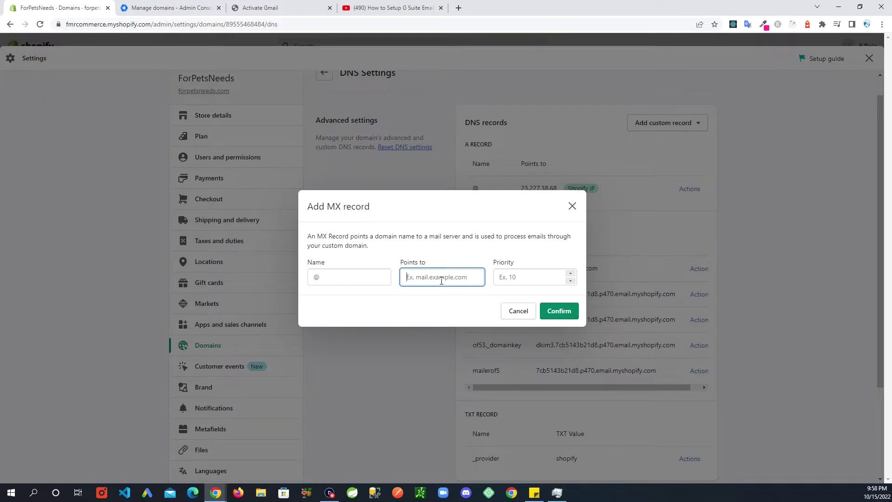
key("ctrl+v")
- Look up the record's host and priority in Google Admin, enter name @ and priority 1 in Shopify, save and check the MX record
left_click(171, 8)
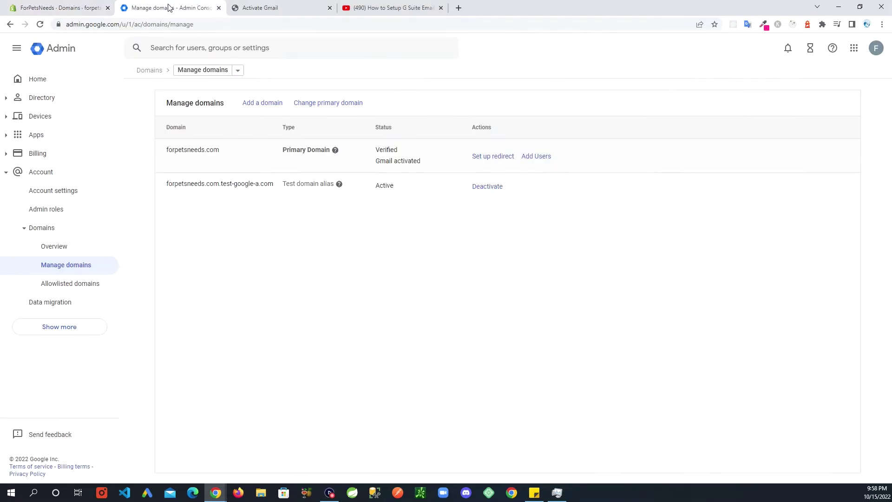
left_click(273, 9)
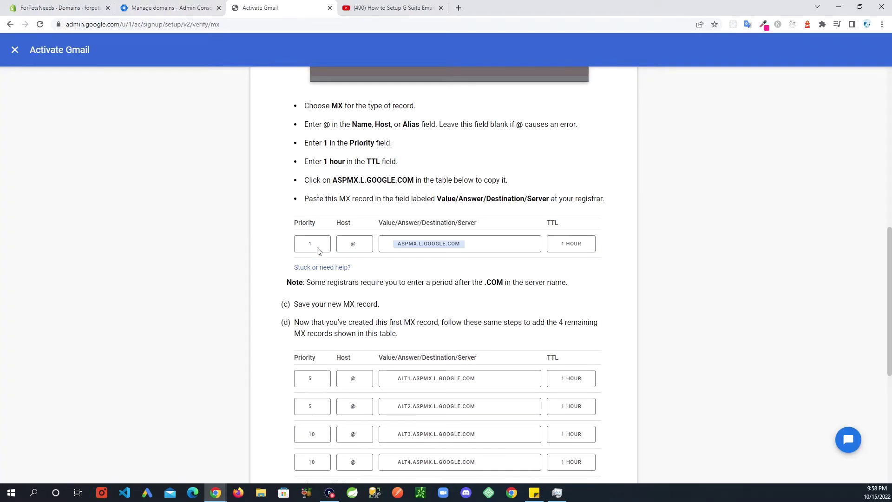
scroll(343, 252, "down", 1)
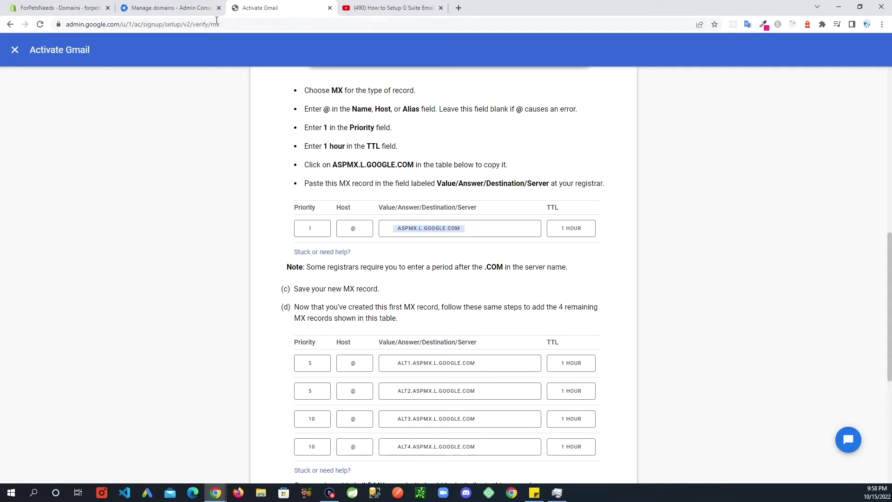
left_click(61, 8)
left_click(340, 278)
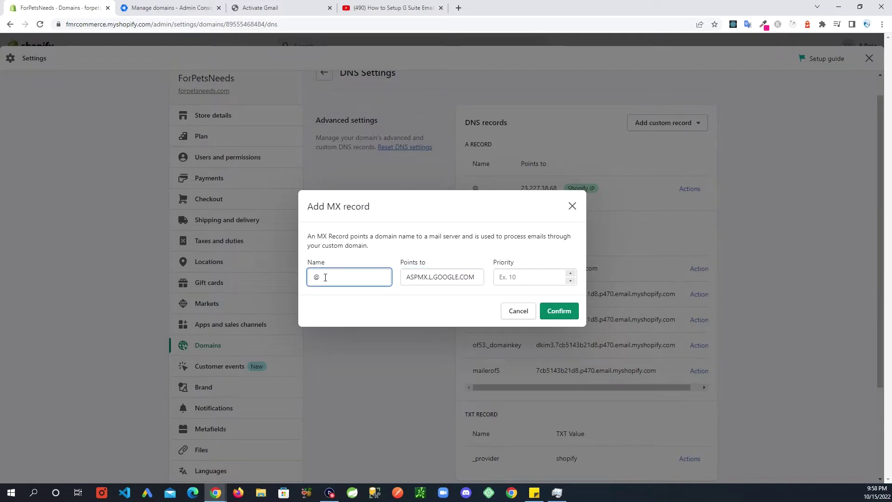
left_click(510, 277)
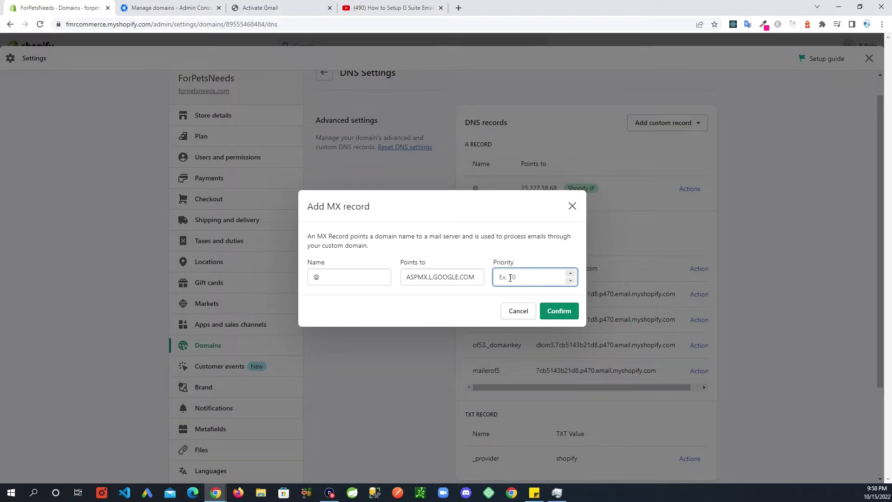
left_click(558, 311)
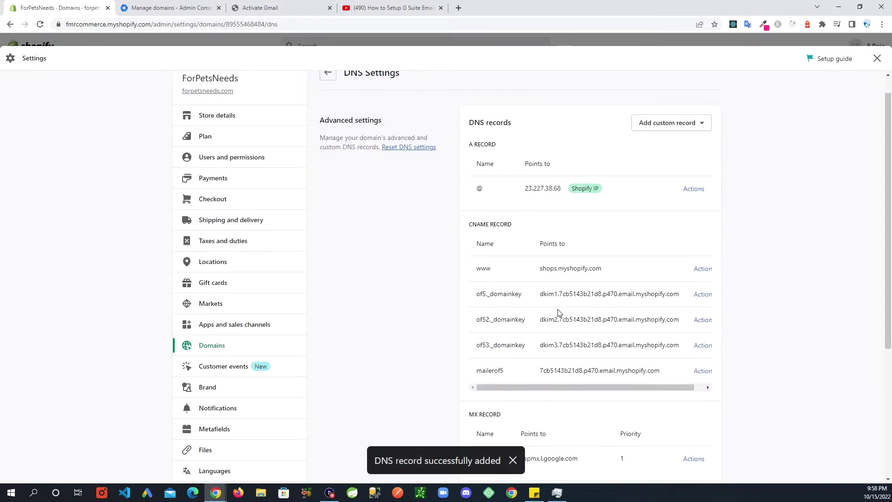
scroll(559, 312, "down", 4)
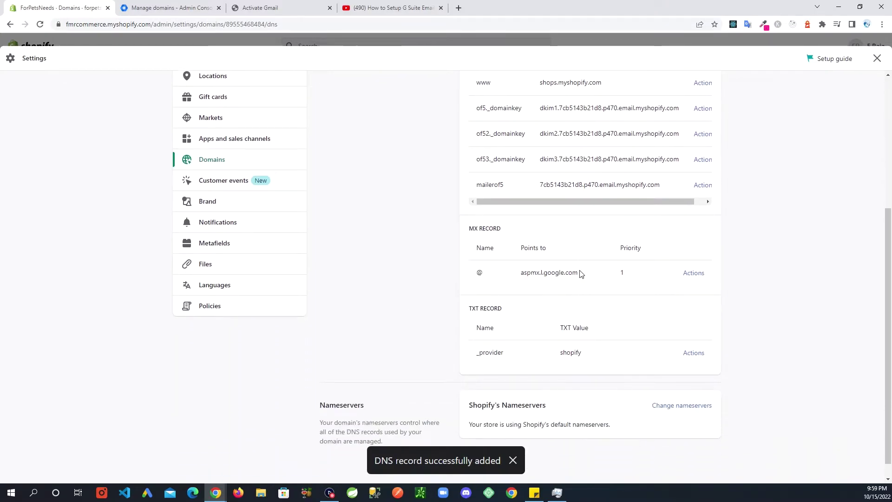
left_click_drag(580, 274, 480, 270)
left_click(404, 266)
scroll(408, 264, "up", 1)
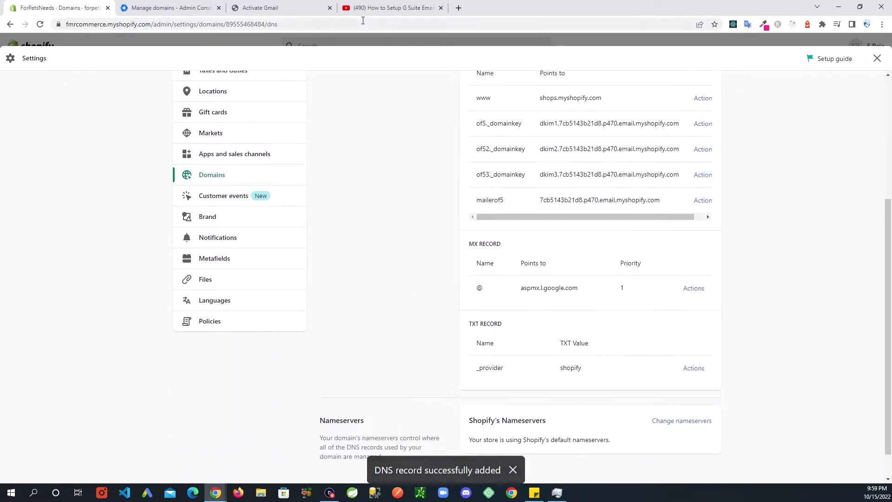
- Switch to the Activate Gmail page and copy ALT1.ASPMX.L.GOOGLE.COM from the table of remaining MX records
left_click(268, 9)
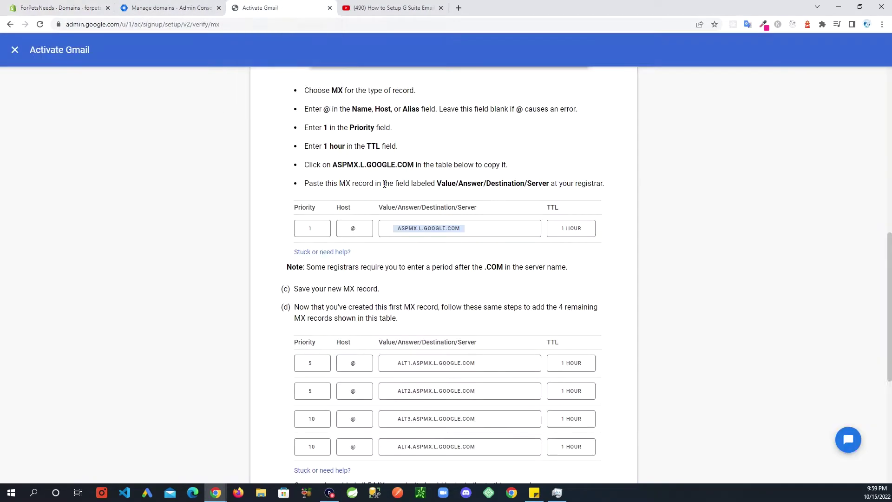
scroll(257, 261, "down", 2)
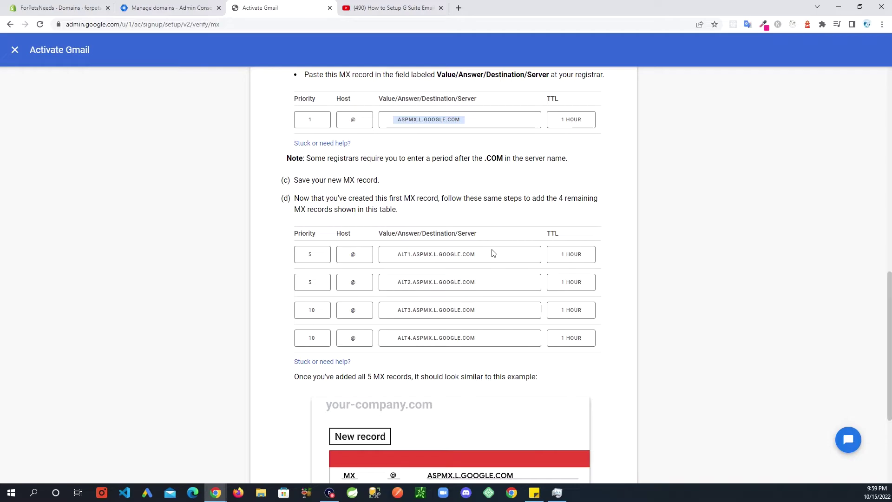
left_click_drag(478, 256, 406, 247)
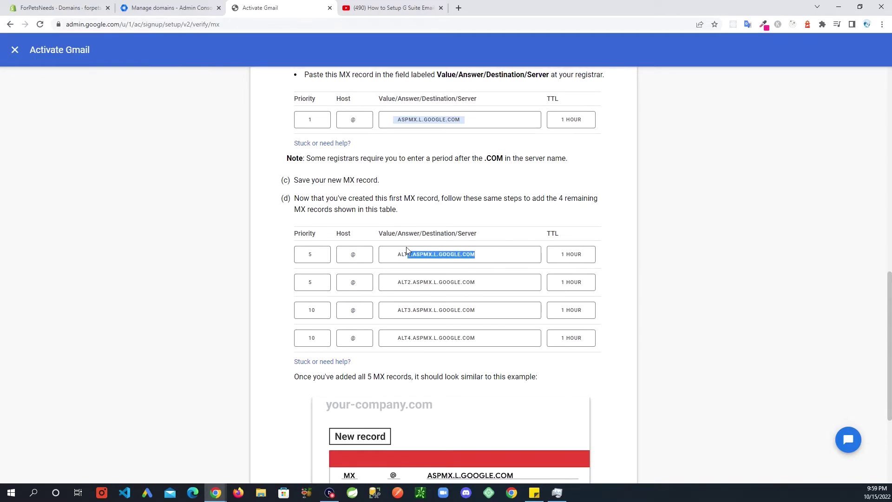
left_click(402, 250)
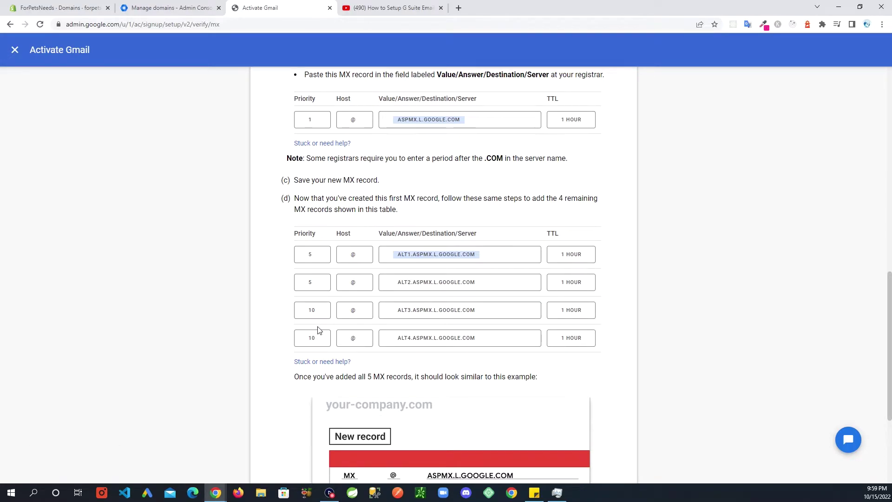
- Add an MX record in Shopify with name @, pointing to ALT1.ASPMX.L.GOOGLE.COM with priority 5
left_click(66, 13)
scroll(699, 283, "up", 2)
scroll(586, 348, "up", 3)
left_click(659, 147)
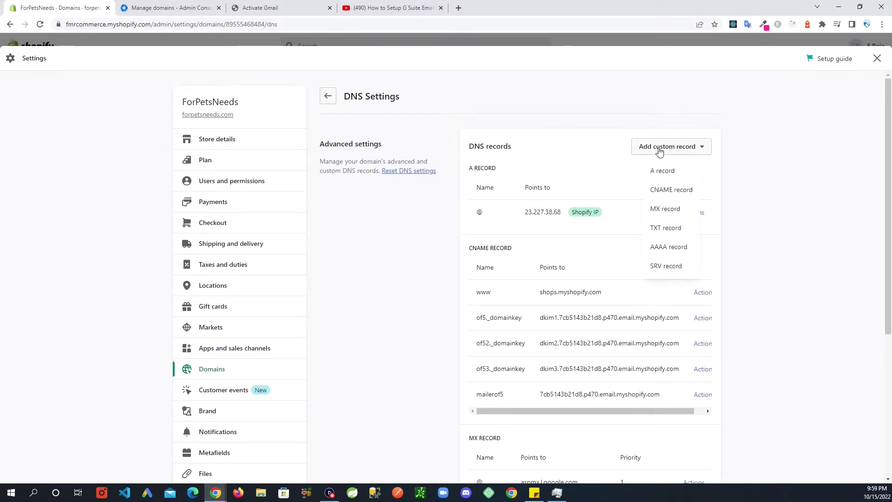
left_click(666, 213)
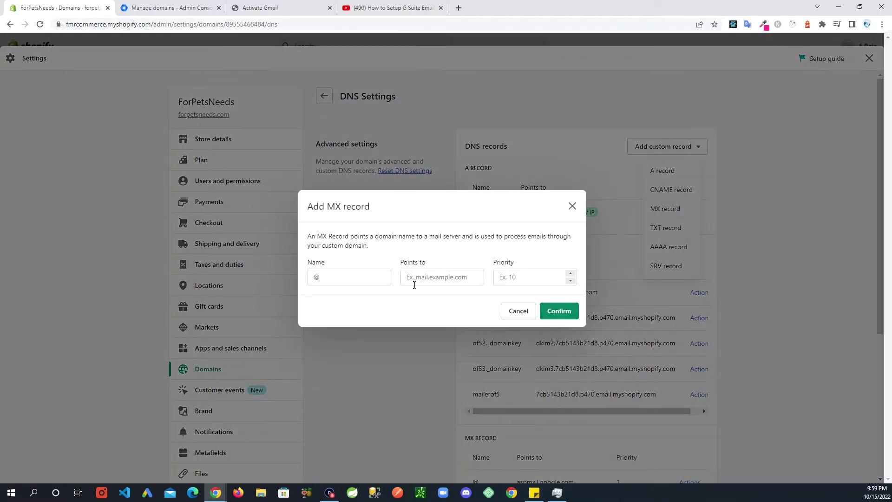
left_click(348, 275)
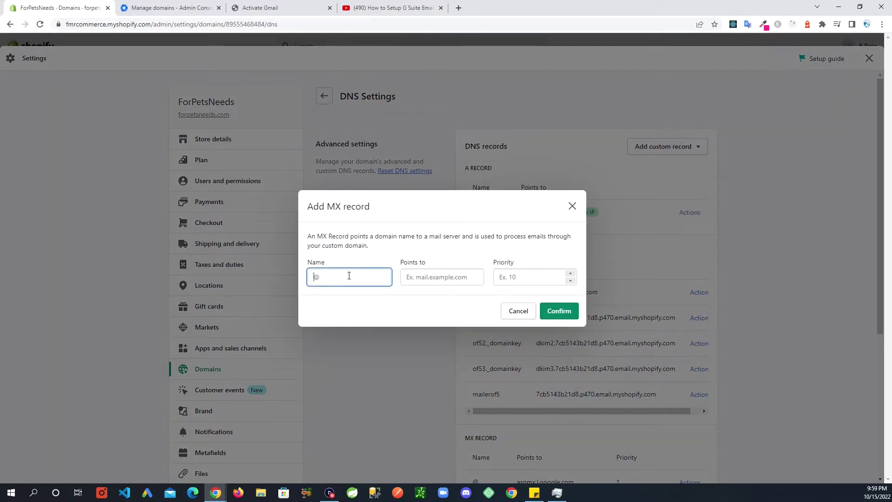
left_click(453, 283)
key("ctrl+v")
left_click_drag(411, 278, 385, 277)
left_click(419, 277)
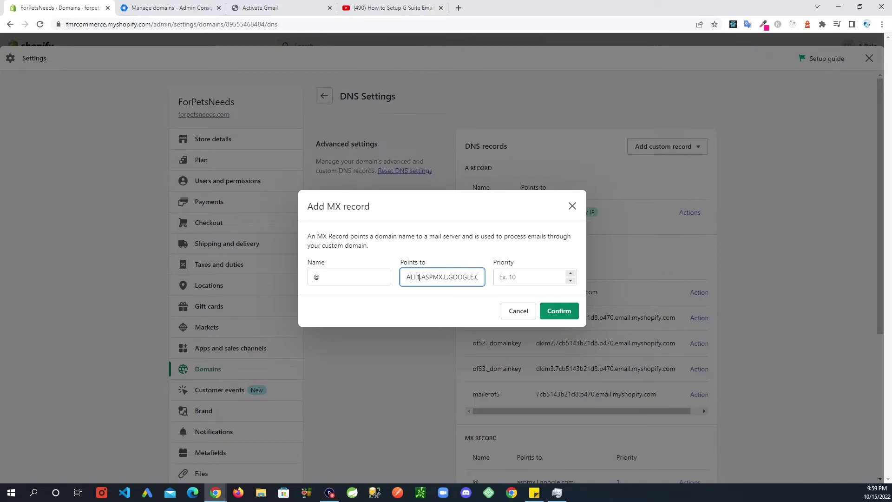
left_click(531, 278)
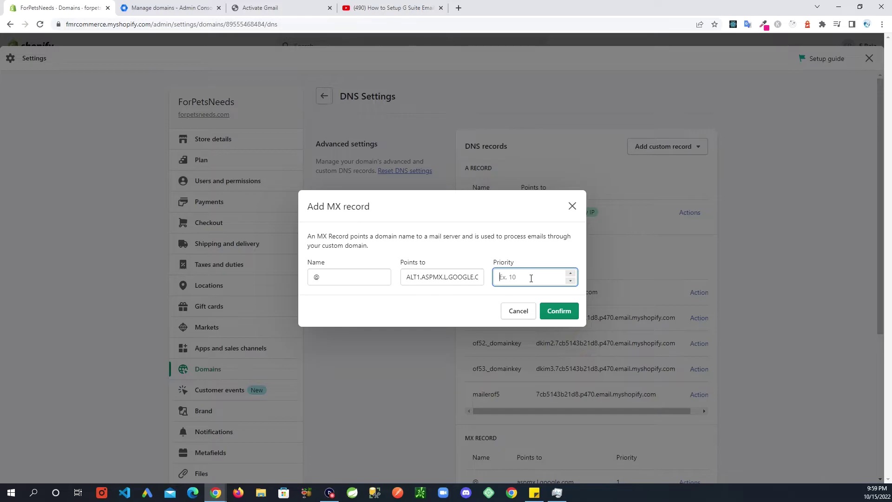
left_click(558, 310)
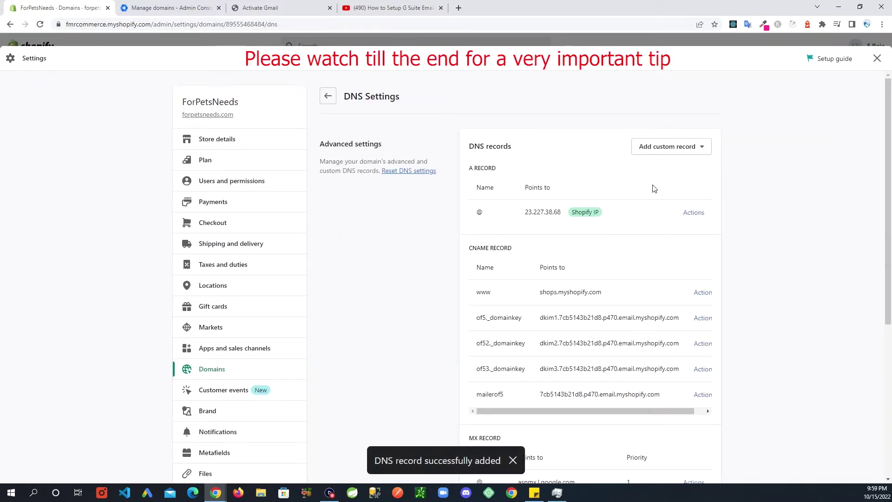
- Start another MX record with name @ and reuse the copied server value, changed to ALT2.ASPMX.L.GOOGLE.COM
left_click(696, 154)
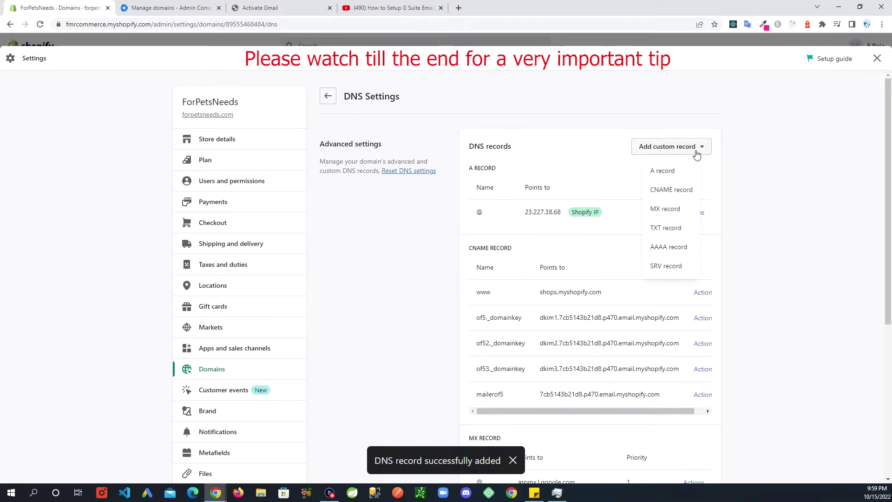
left_click(663, 214)
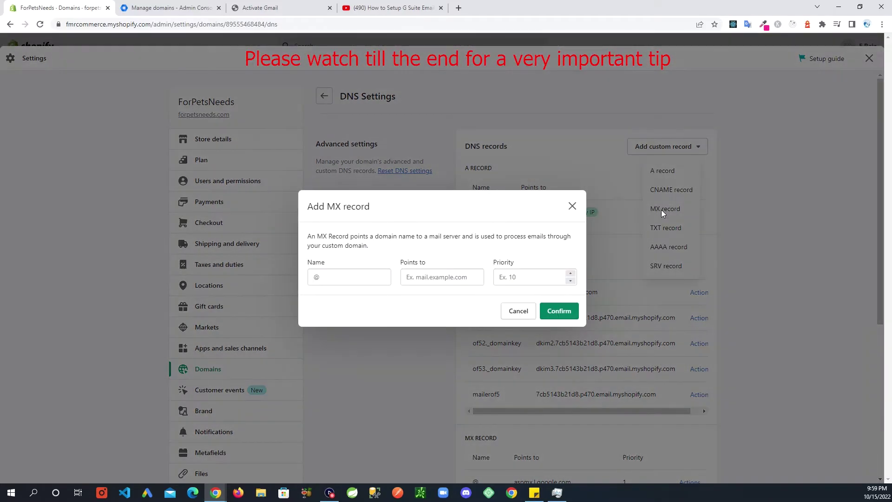
left_click(325, 278)
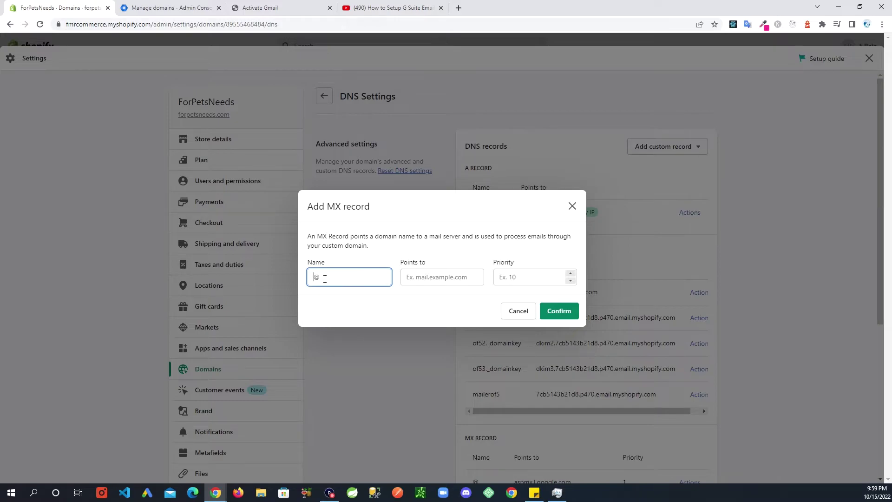
left_click(414, 276)
key("ctrl+v")
left_click_drag(435, 277, 385, 278)
left_click(425, 279)
key("BackSpace")
type("2")
- Set the ALT2 record's priority to 5, save it, and return to the Activate Gmail instructions in Google Admin
left_click(520, 281)
type("5")
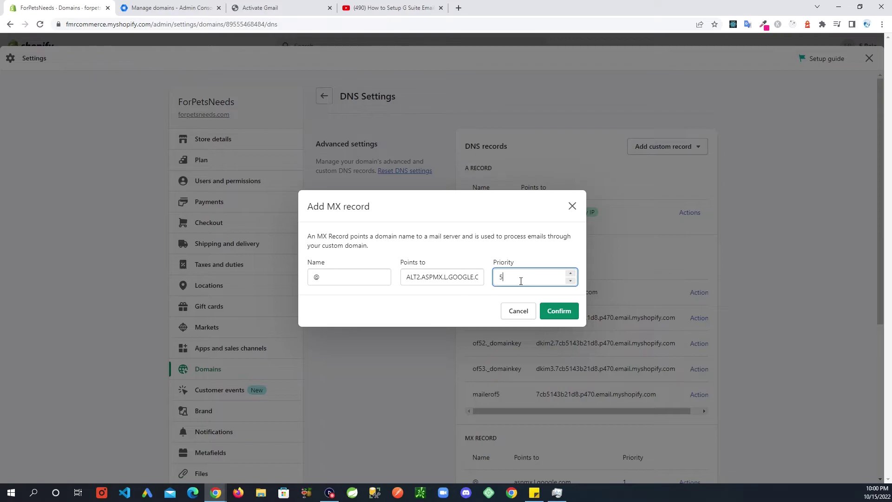
left_click_drag(465, 281, 395, 281)
left_click(418, 275)
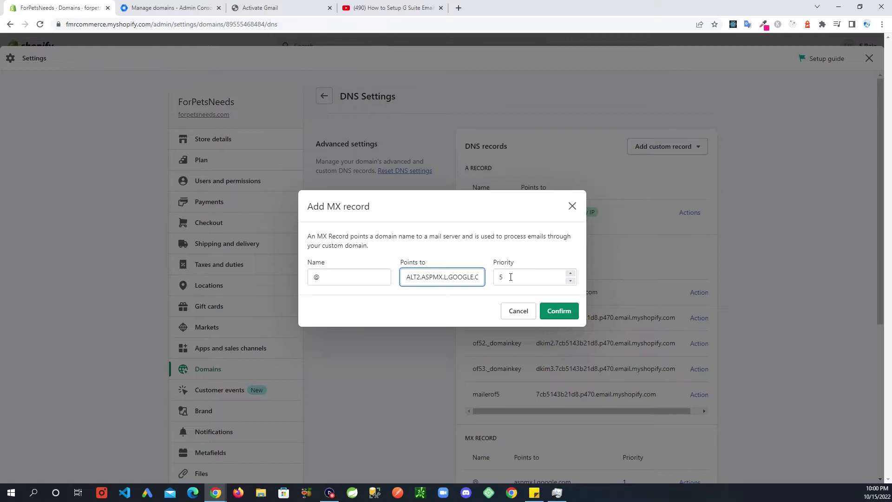
left_click(559, 312)
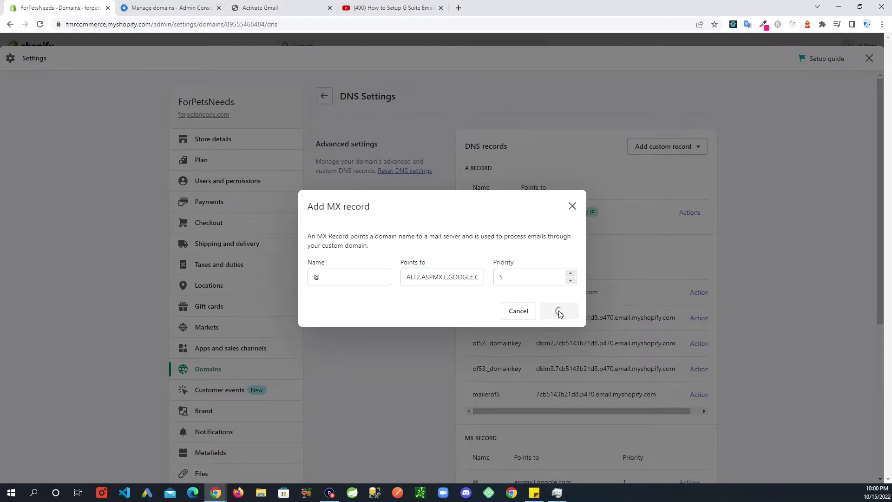
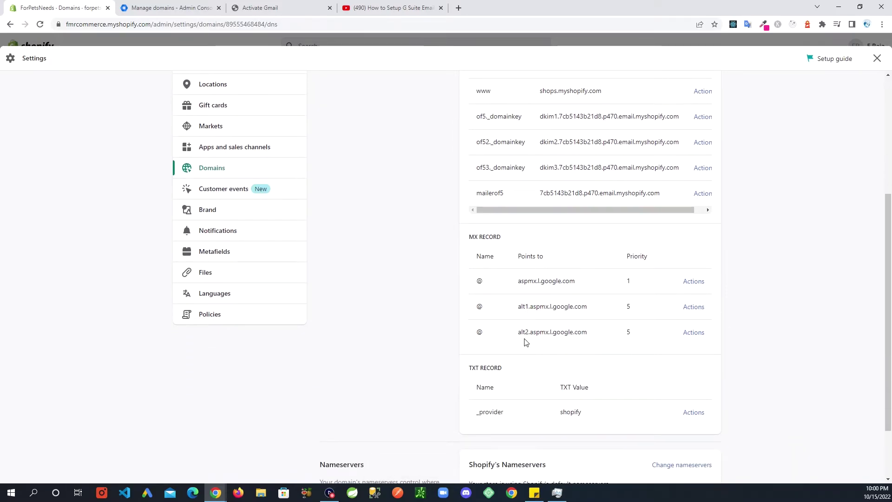
left_click(274, 4)
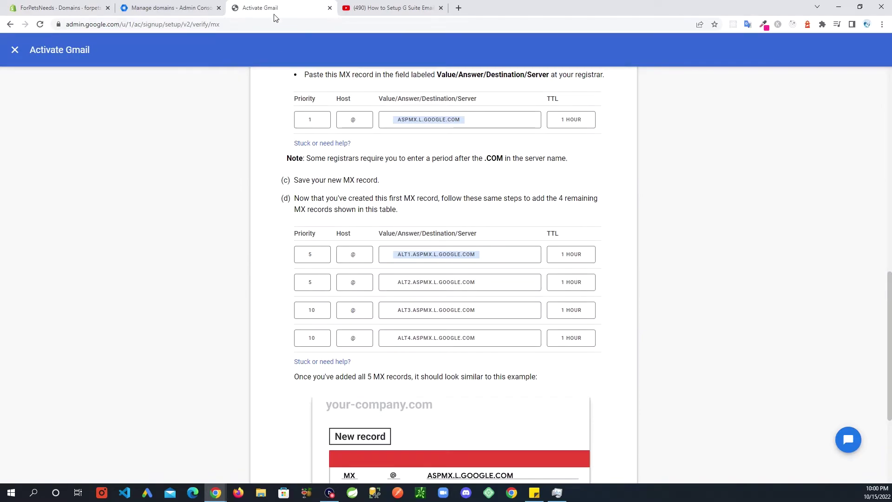
- Copy ALT3.ASPMX.L.GOOGLE.COM from the table of remaining MX records and start a new MX record in Shopify's DNS settings
scroll(288, 204, "down", 2)
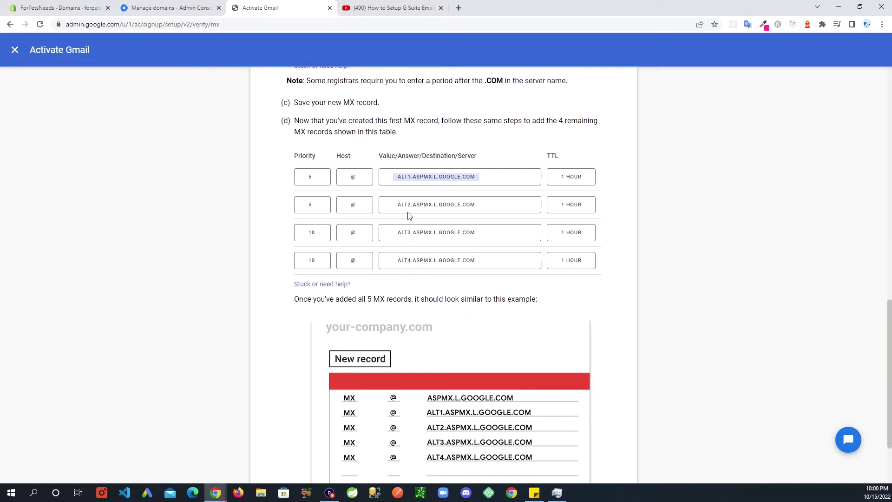
left_click(475, 238)
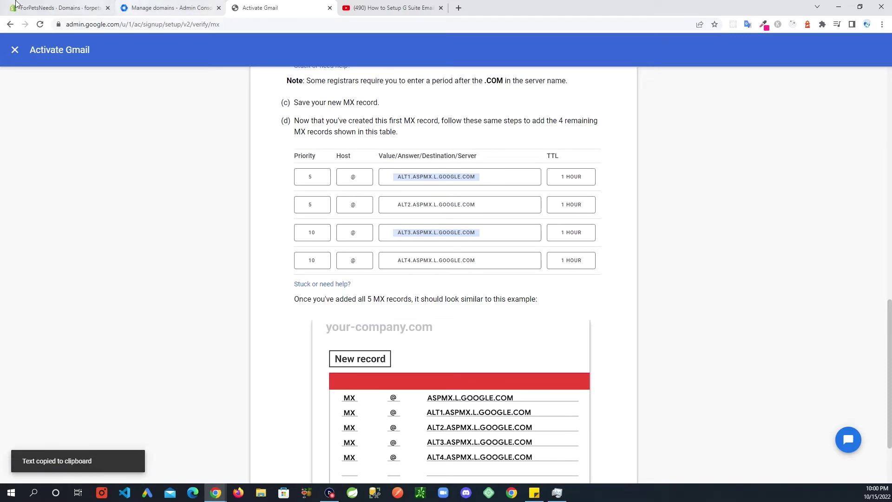
left_click(58, 8)
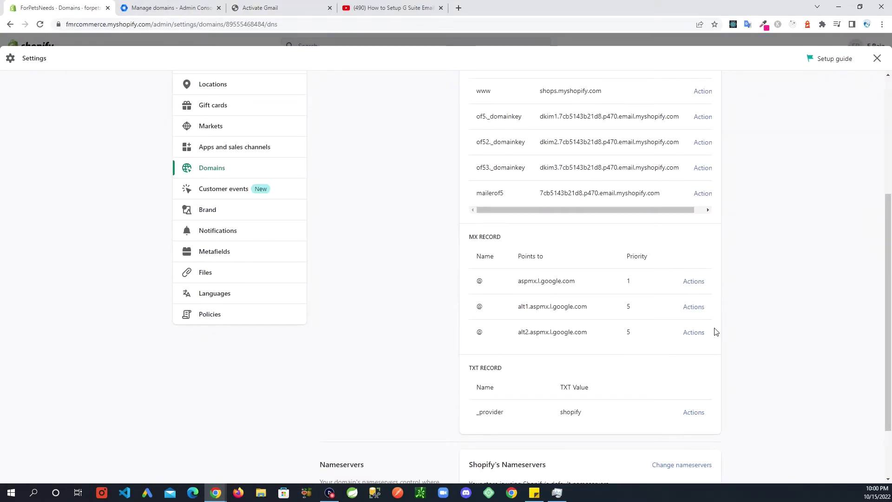
scroll(719, 325, "up", 5)
left_click(692, 147)
left_click(667, 210)
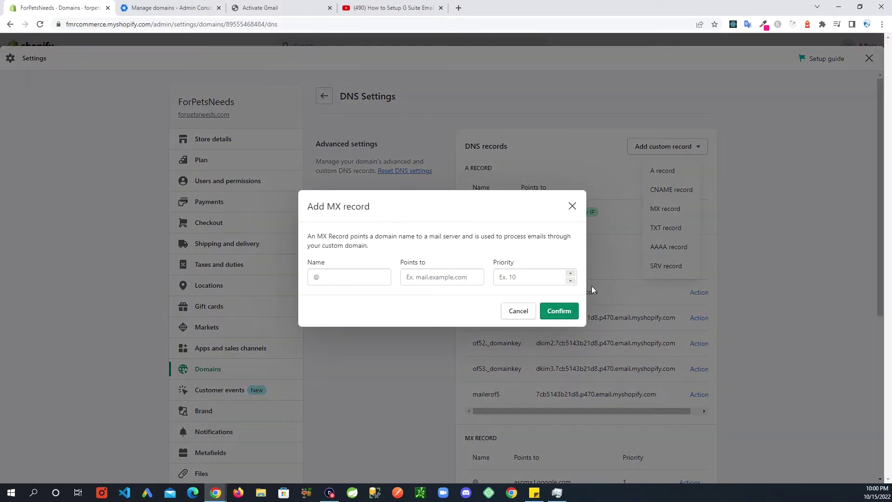
- Save the MX record with name @, pointing to ALT3.ASPMX.L.GOOGLE.COM with priority 10
left_click(388, 273)
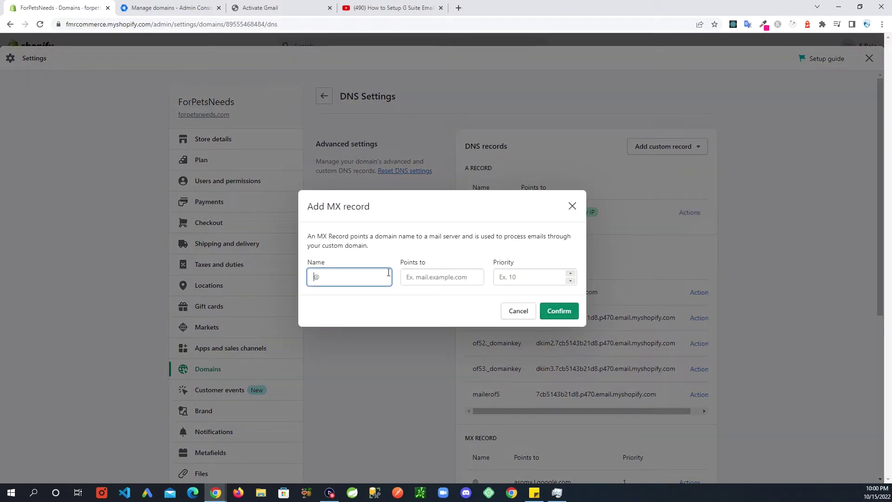
left_click(420, 274)
key("ctrl+v")
left_click(518, 281)
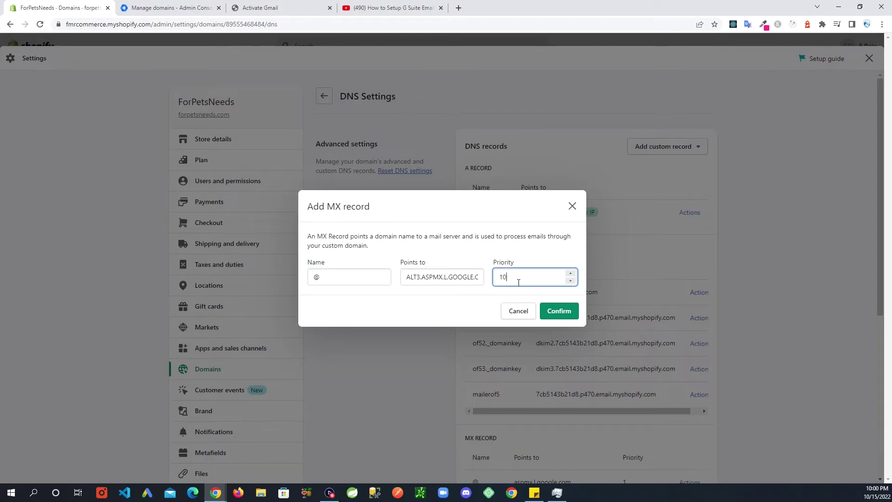
left_click_drag(446, 276, 393, 275)
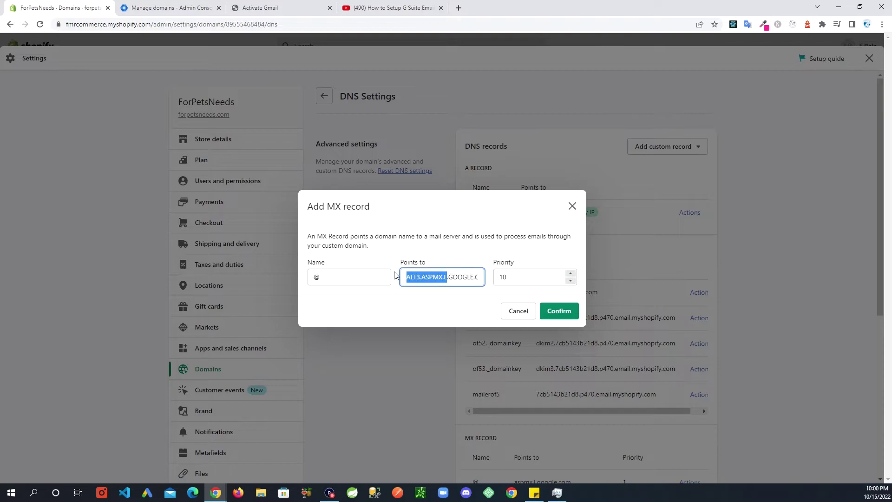
double_click(418, 278)
left_click(573, 315)
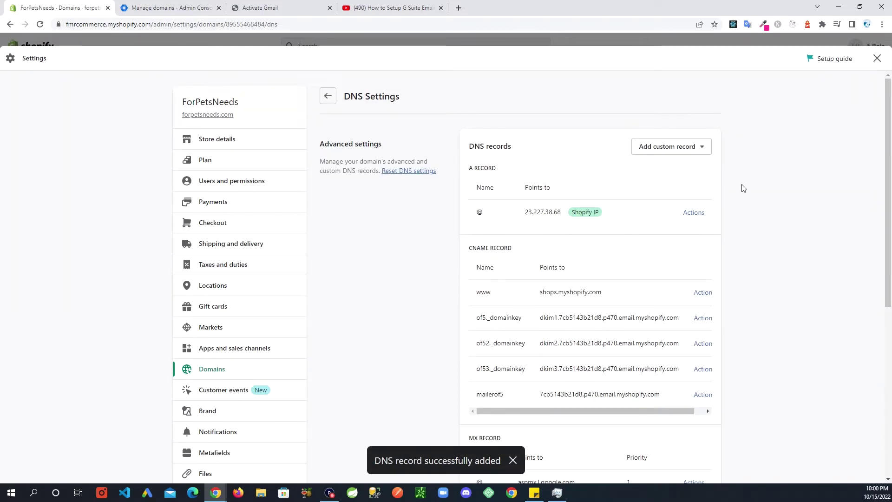
- Add another MX record with name @ and priority 10, changing the pasted server value to ALT4.ASPMX.L.GOOGLE.COM
left_click(683, 148)
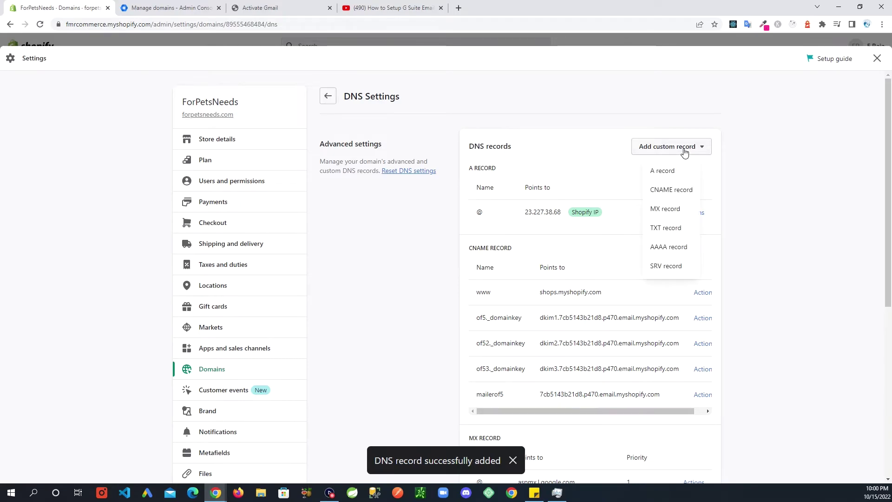
left_click(670, 218)
left_click(361, 277)
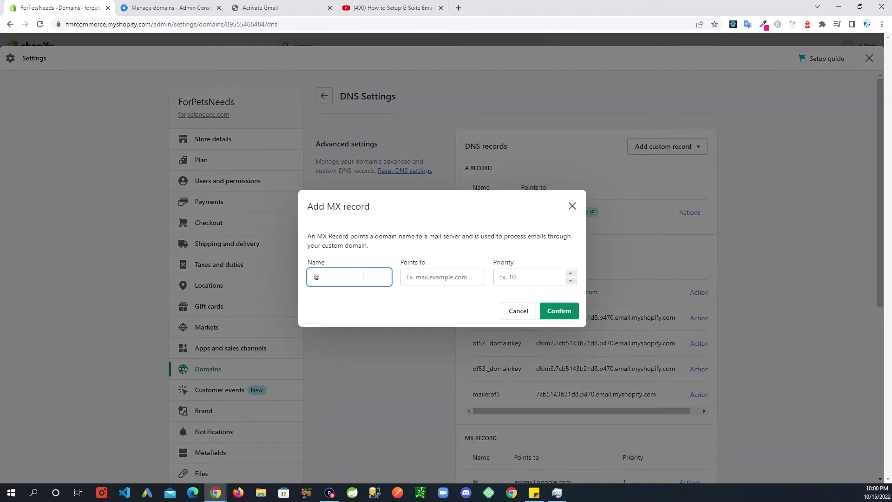
left_click(457, 284)
key("ctrl+v")
left_click_drag(457, 279, 348, 269)
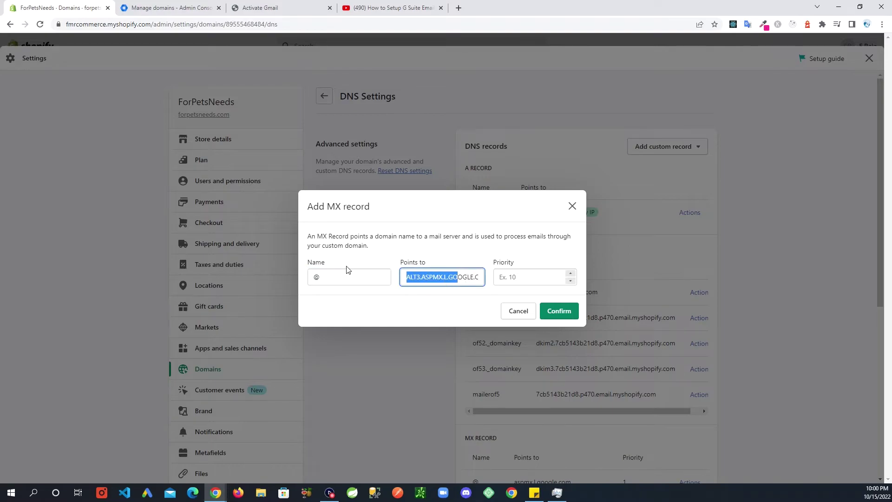
left_click(420, 277)
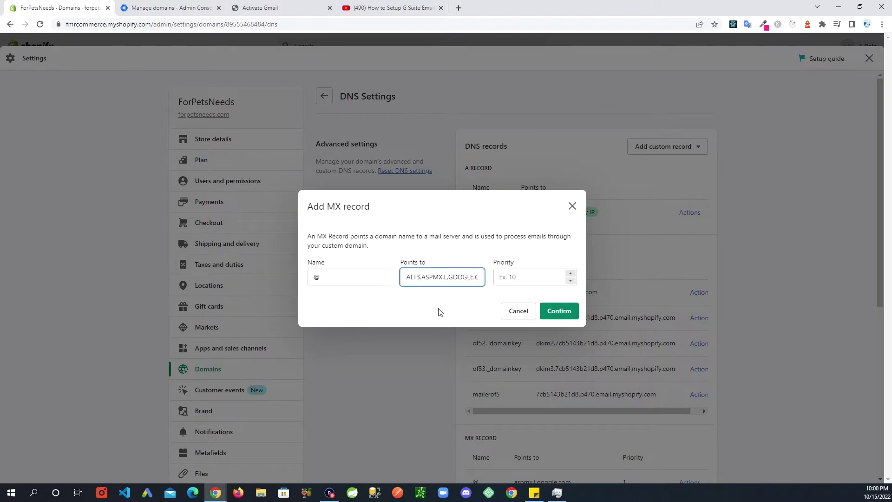
key("BackSpace")
type("4")
left_click(521, 278)
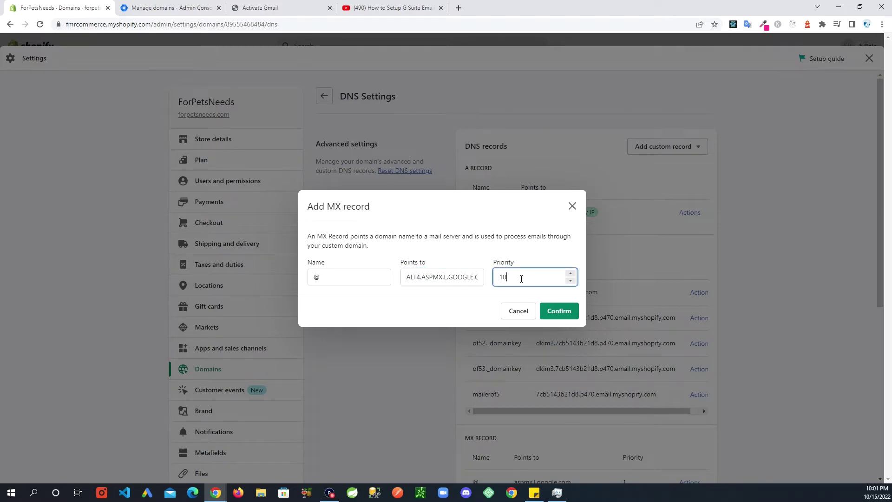
left_click(559, 311)
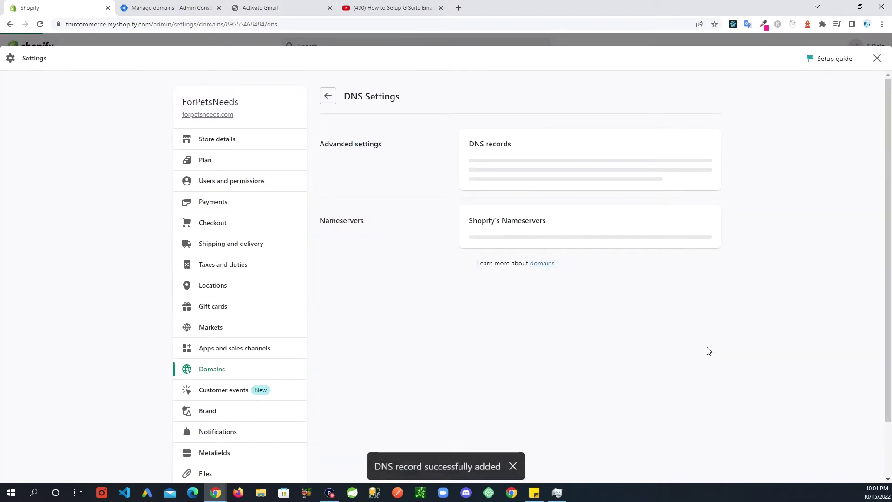
- Compare the MX records listed in Shopify with the tables and example on Google's Activate Gmail page
scroll(744, 323, "down", 6)
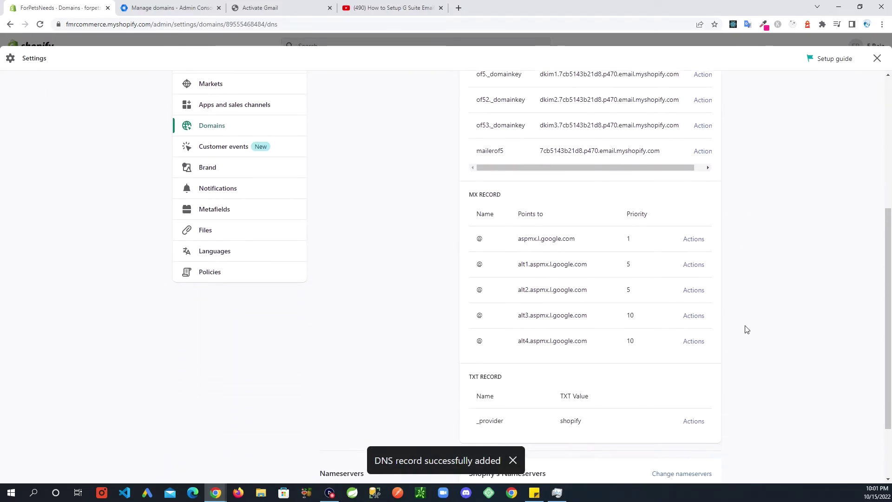
key("ctrl+Tab")
key("ctrl+Tab")
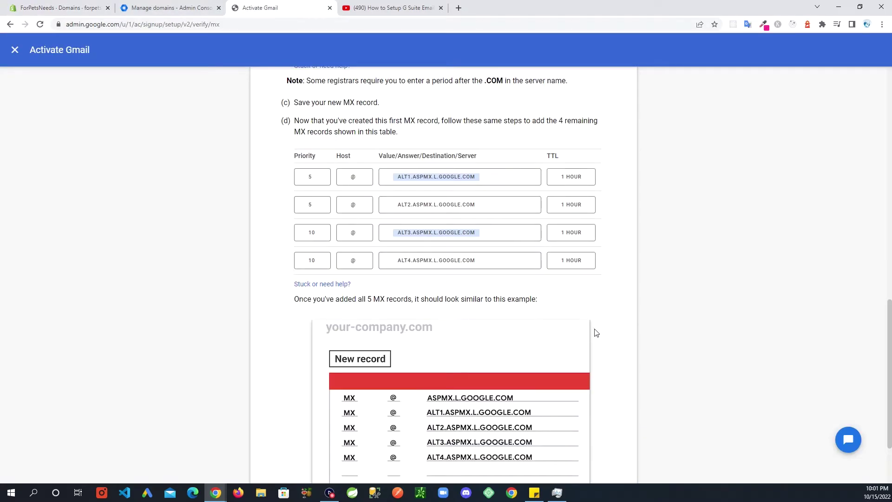
scroll(608, 333, "up", 3)
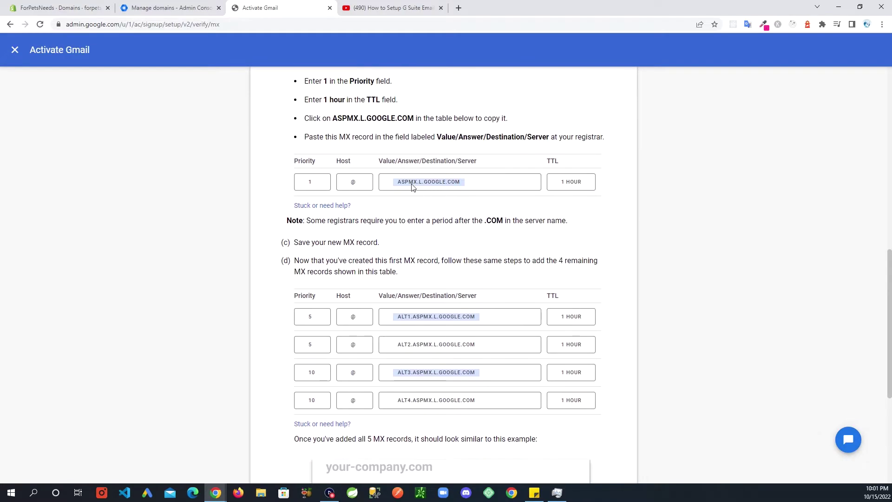
scroll(367, 194, "down", 2)
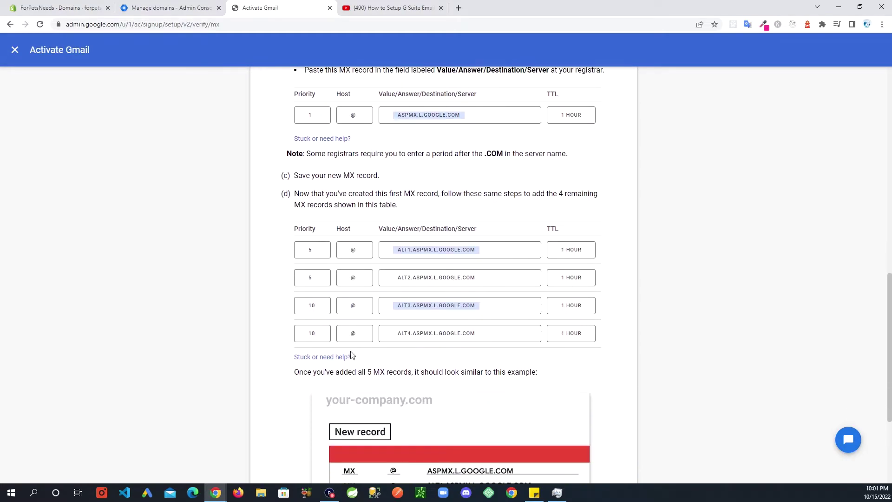
scroll(295, 346, "down", 2)
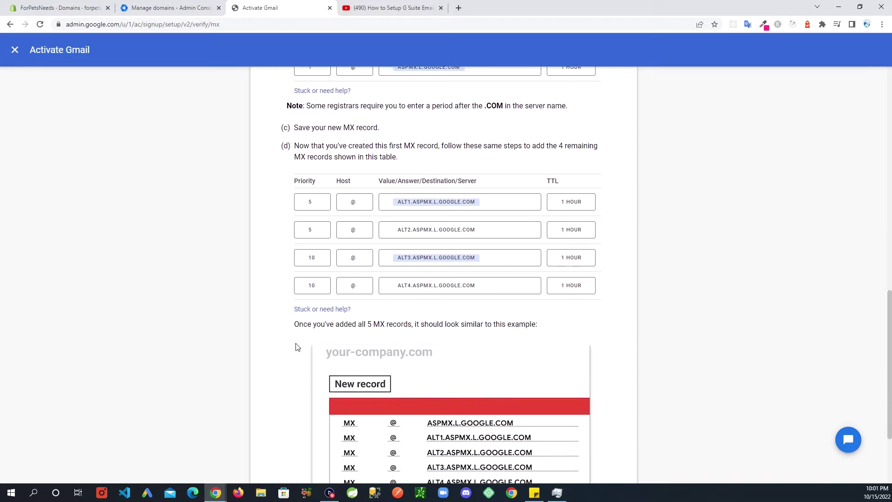
left_click_drag(369, 285, 398, 284)
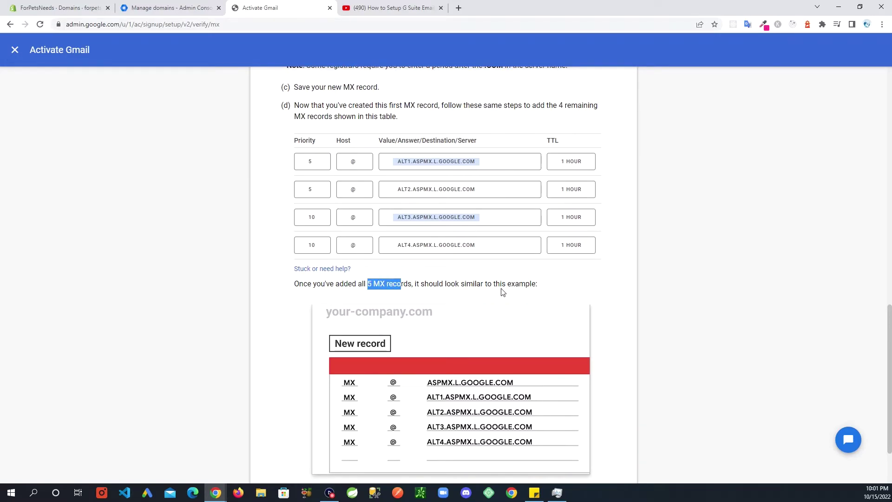
scroll(502, 292, "down", 2)
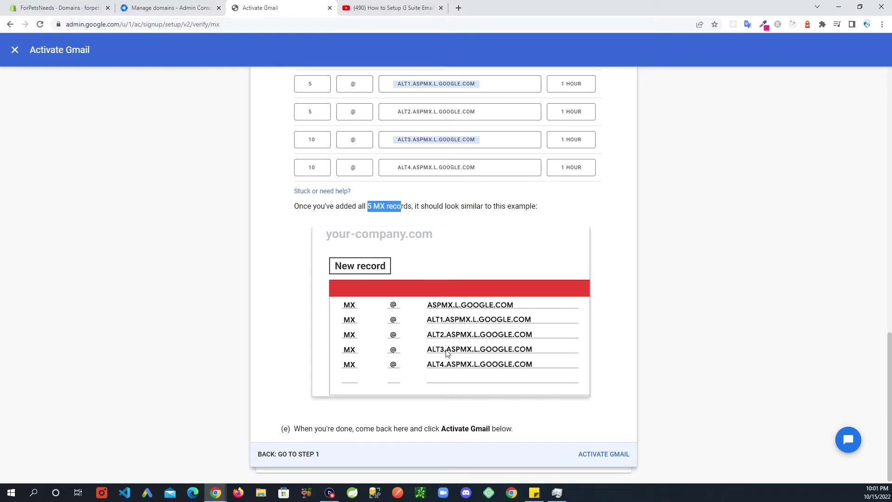
left_click(83, 10)
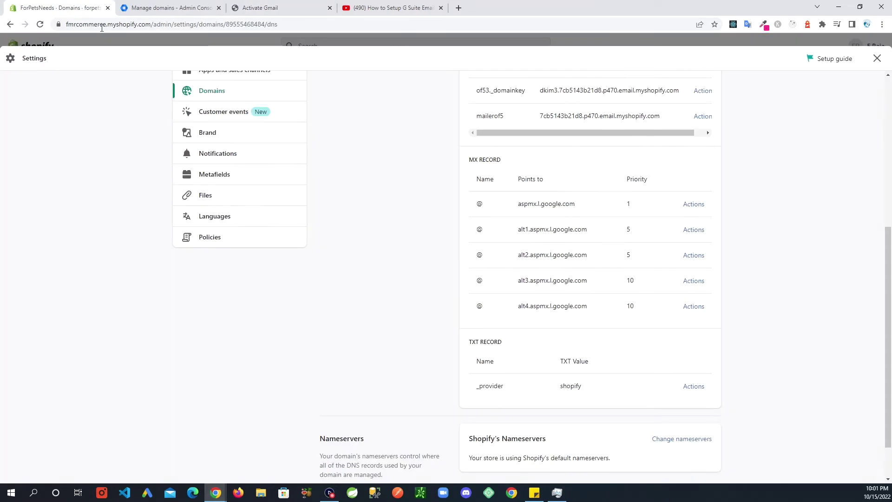
scroll(551, 160, "down", 1)
left_click_drag(579, 157, 501, 153)
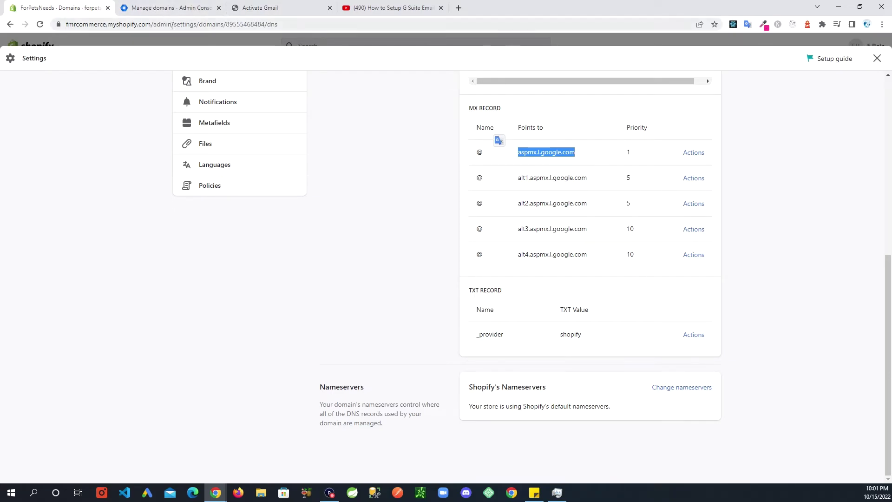
- Return to Google's Activate Gmail page, activate Gmail for the domain, and finish the MX record setup
left_click(280, 12)
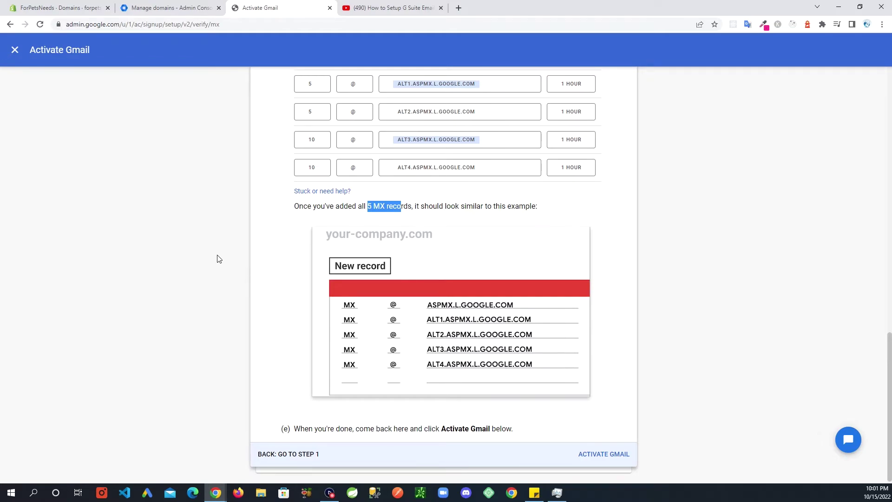
scroll(219, 259, "down", 1)
left_click(659, 258)
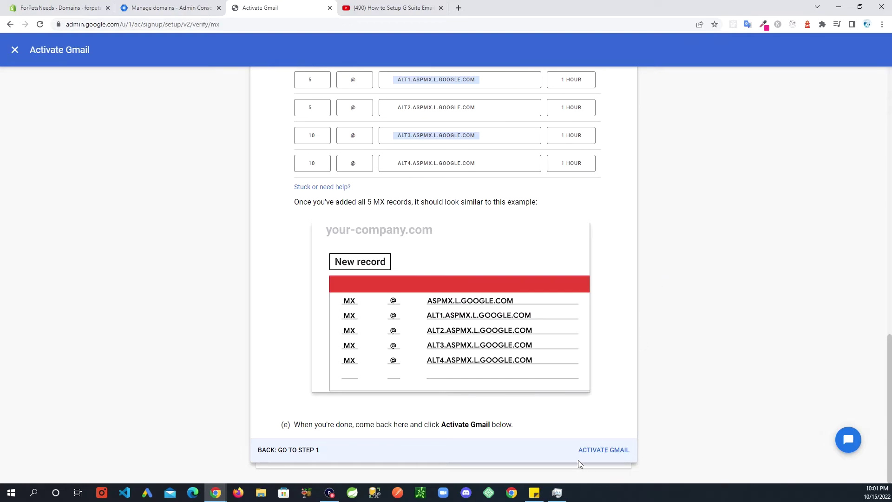
left_click(616, 454)
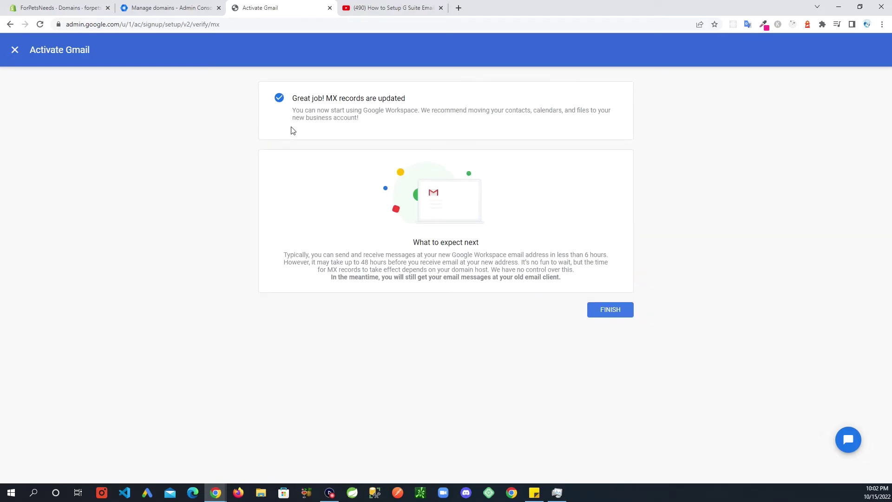
left_click_drag(398, 97, 348, 99)
left_click(636, 308)
left_click(619, 316)
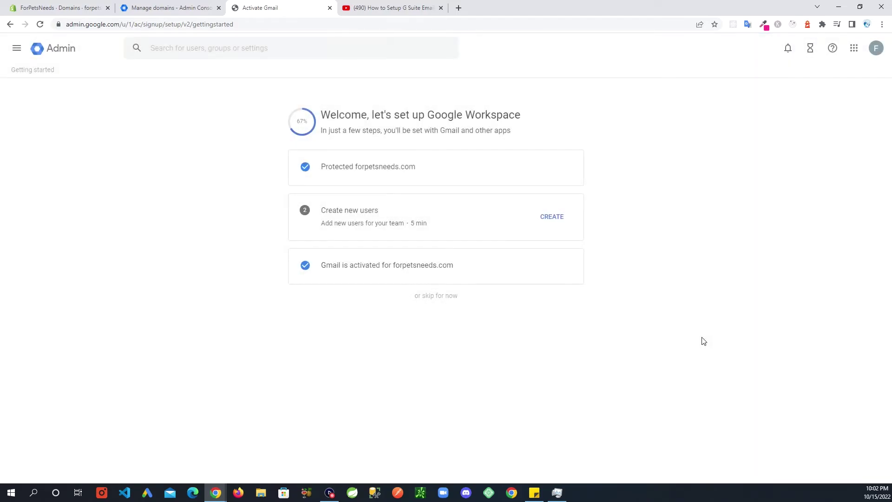
left_click_drag(454, 269, 326, 268)
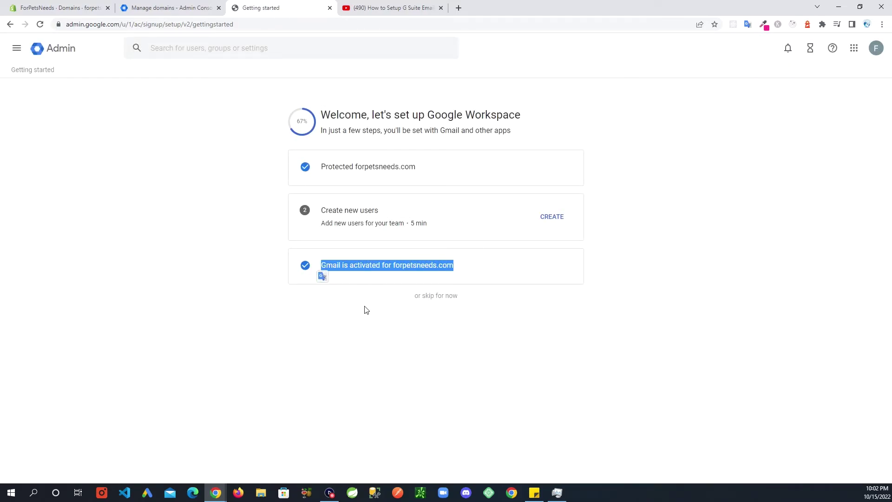
left_click(366, 333)
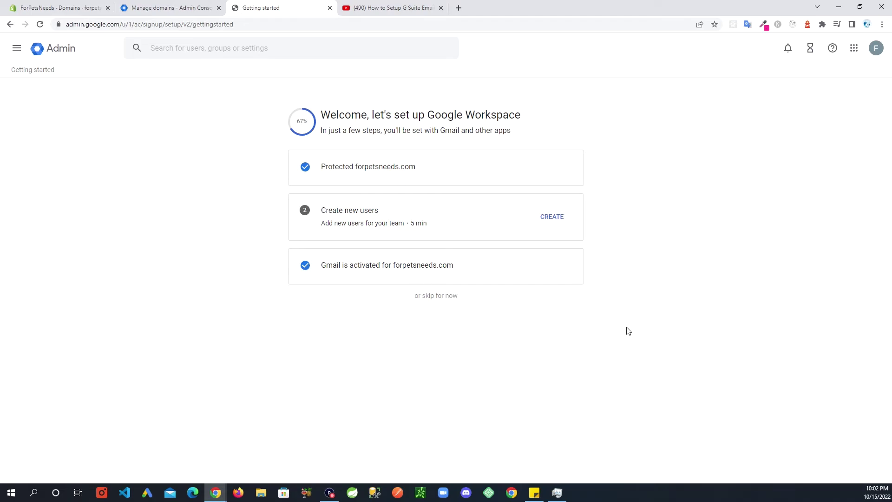
- Switch to Shopify's forpetsneeds.com domain page and delete the domain's forwarding email, confirming the deletion
key("ctrl+1")
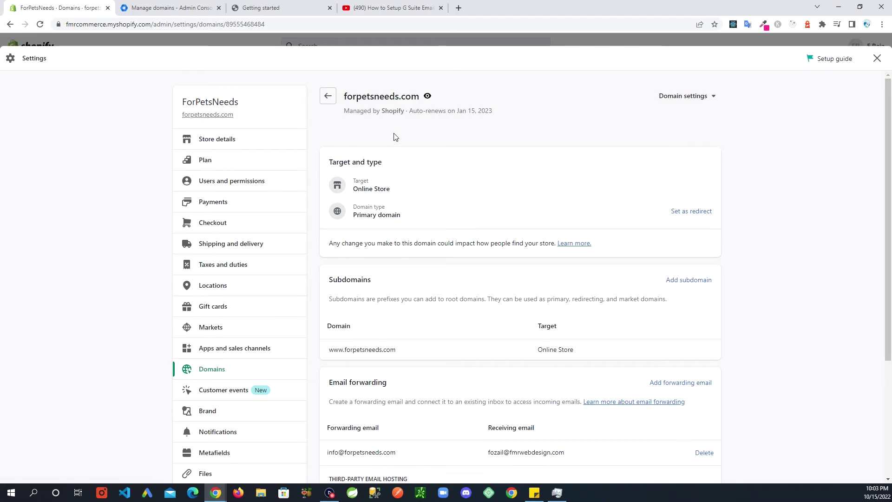
scroll(404, 348, "down", 1)
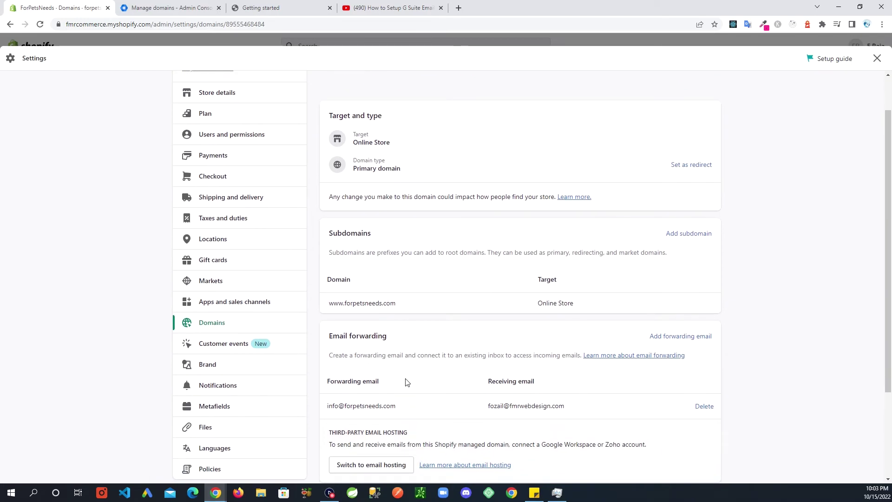
scroll(404, 381, "down", 1)
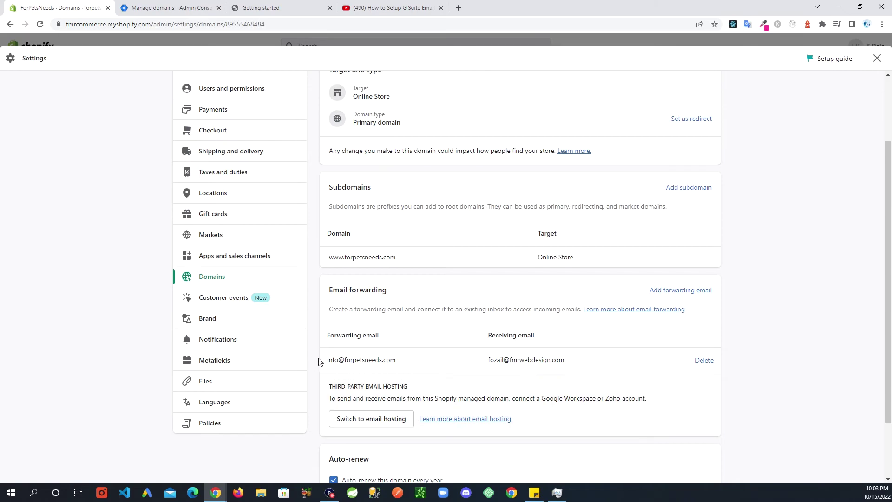
left_click_drag(318, 362, 551, 361)
left_click(709, 364)
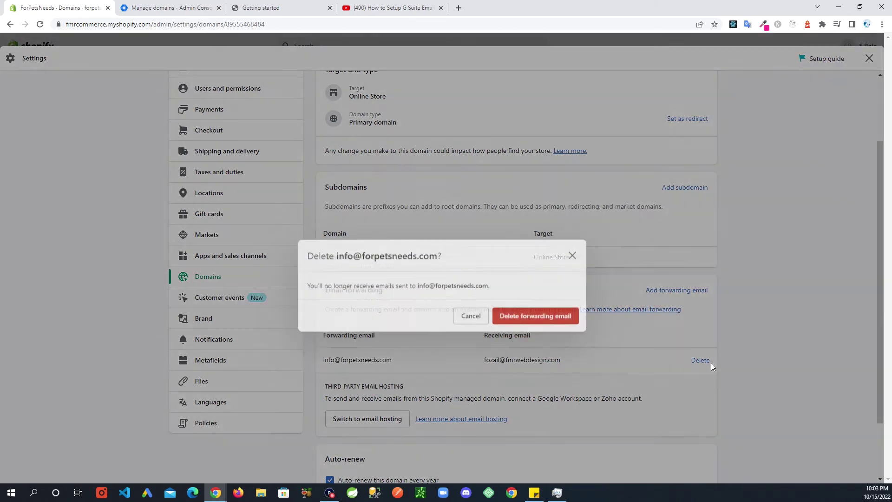
left_click(540, 290)
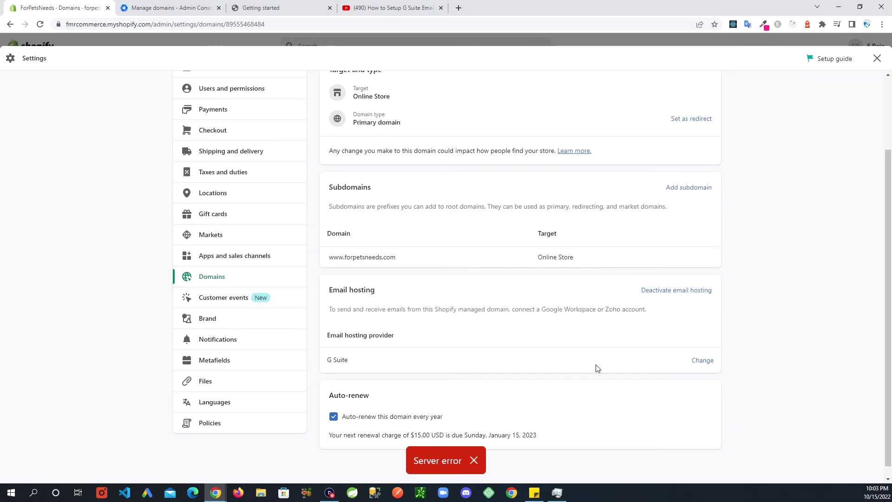
scroll(351, 331, "down", 1)
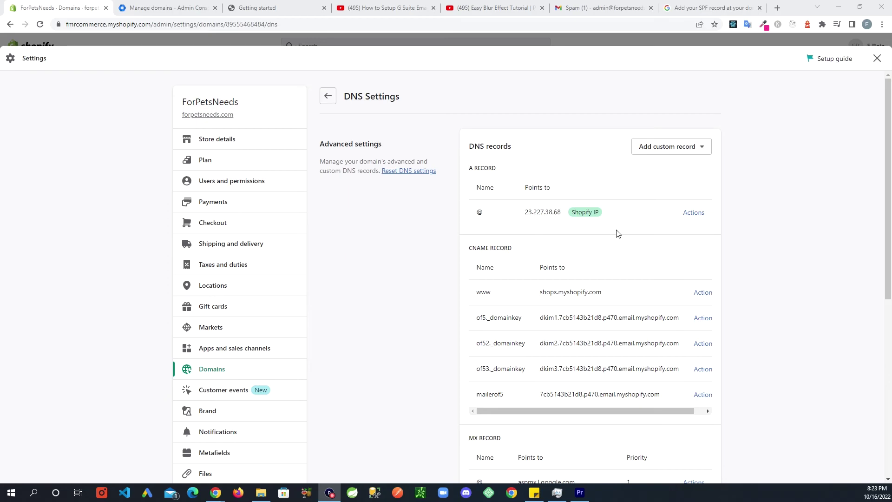
- Create a custom TXT record for the domain with name @ and SPF value "v=spf1 a mx include:shops.shopify.com include:_spf.google.com ~all"
scroll(618, 233, "down", 1)
scroll(617, 232, "up", 1)
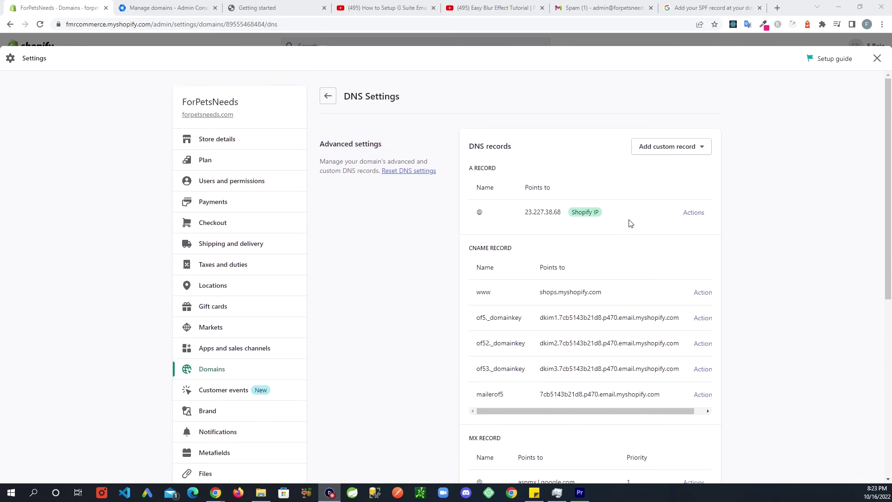
left_click(678, 151)
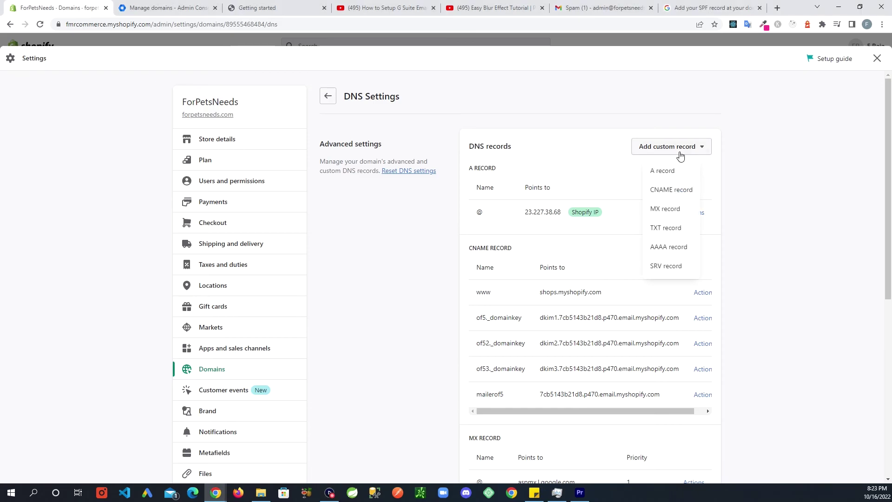
left_click(665, 228)
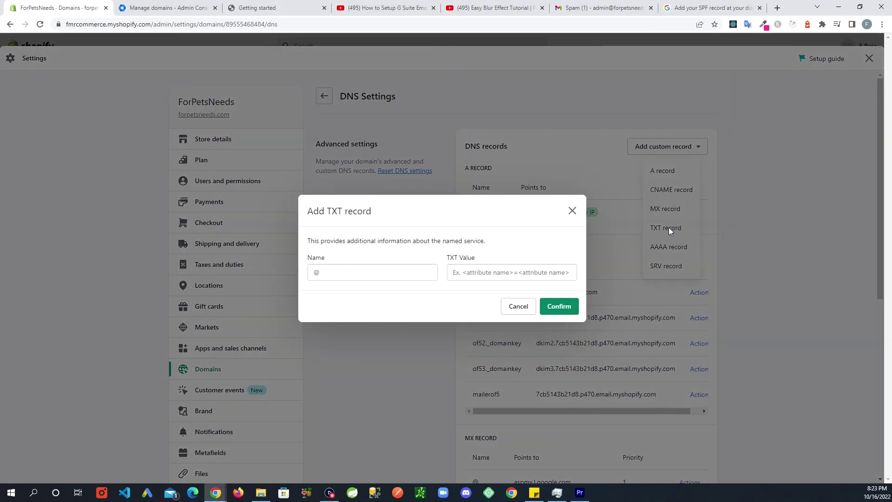
left_click(341, 274)
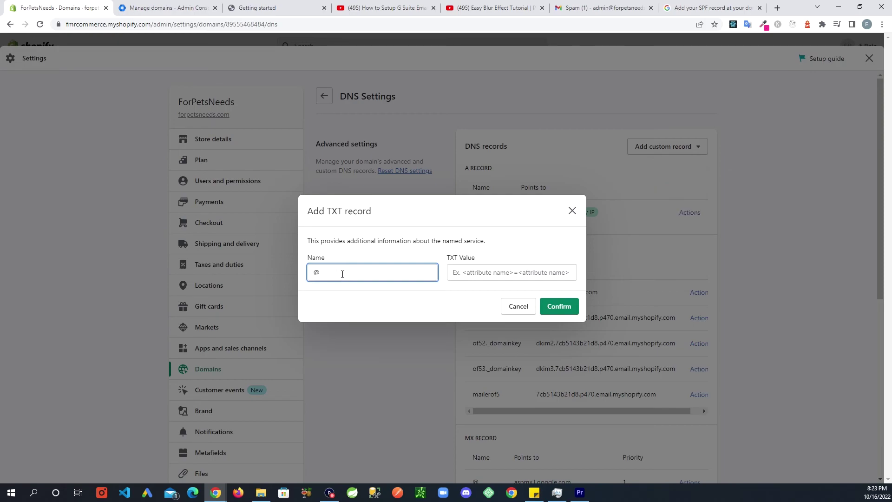
left_click(498, 279)
type("shopify.com include:_spf.google.com ~all")
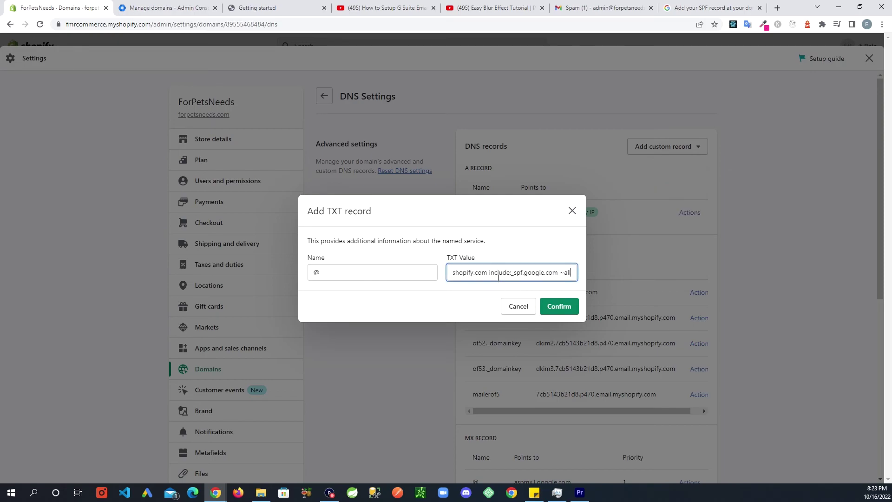
mouse_move(574, 273)
left_mouse_down()
mouse_move(453, 277)
mouse_move(568, 273)
left_mouse_up()
left_click(490, 272)
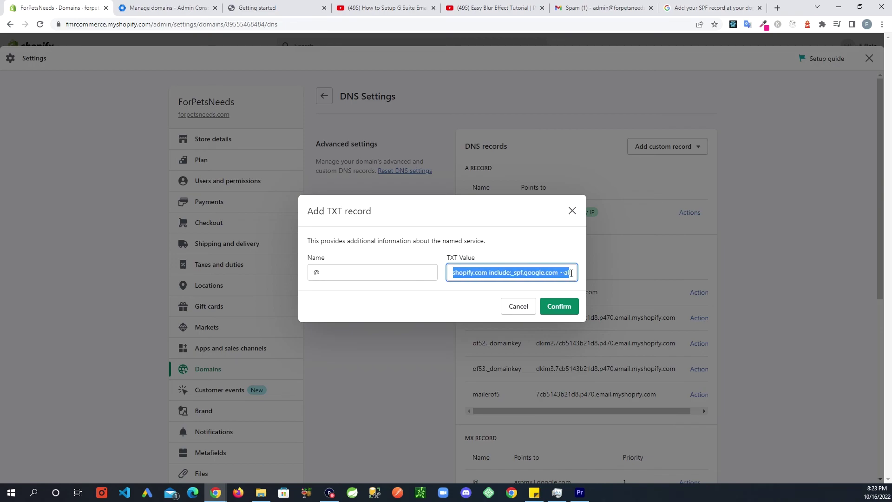
left_click(572, 272)
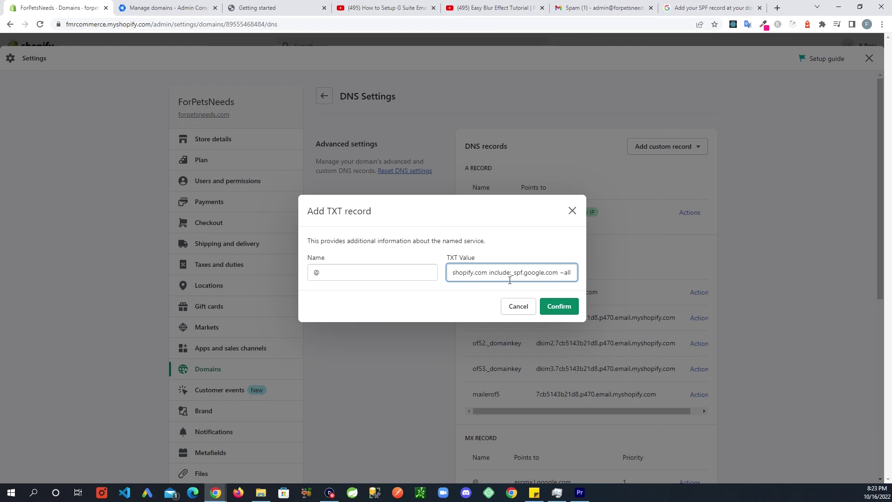
left_click_drag(576, 275, 447, 275)
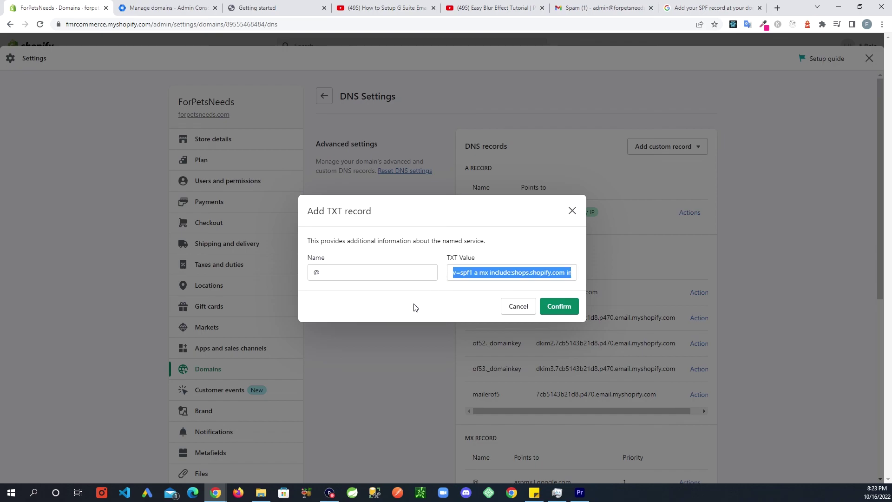